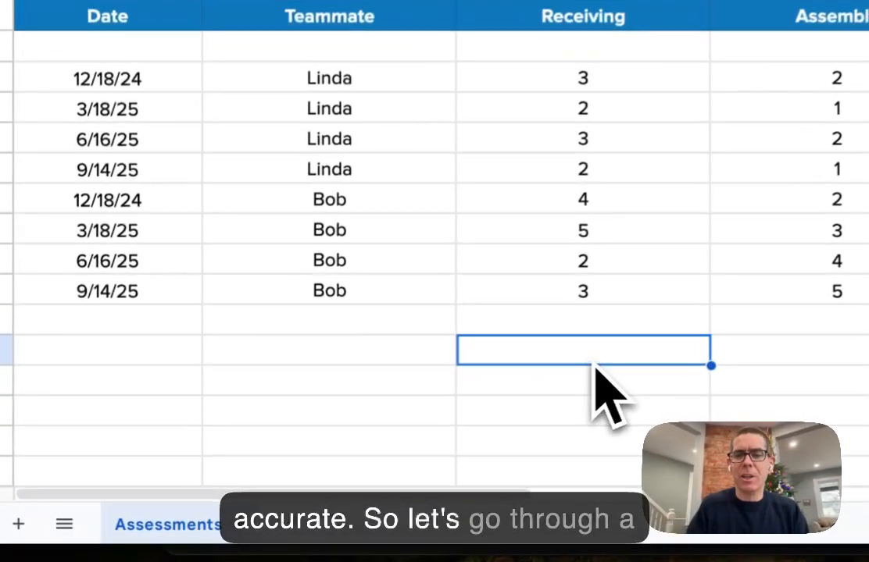
Total the Receiving scores in C16 with =SUM(C6:C14), make the result bold, and label the row TOTAL in A16
text(=S)
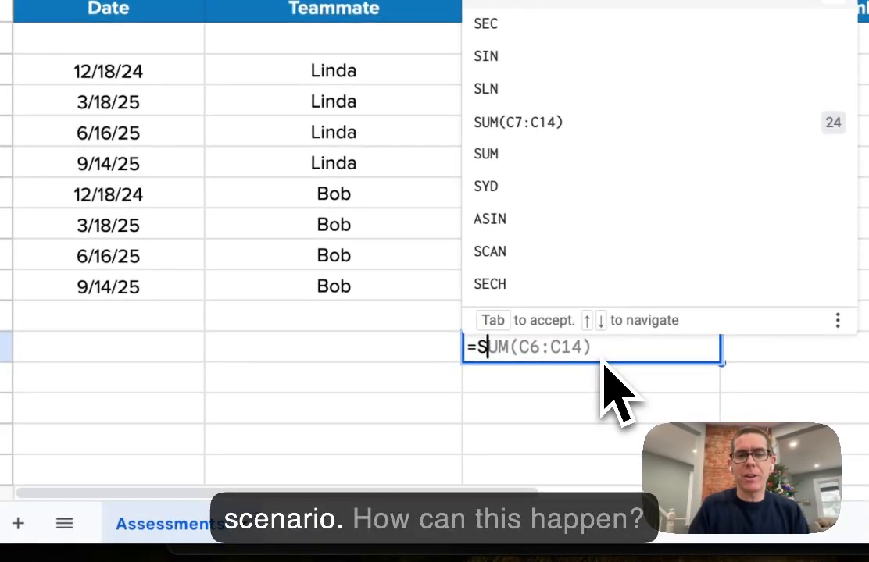
key(Tab)
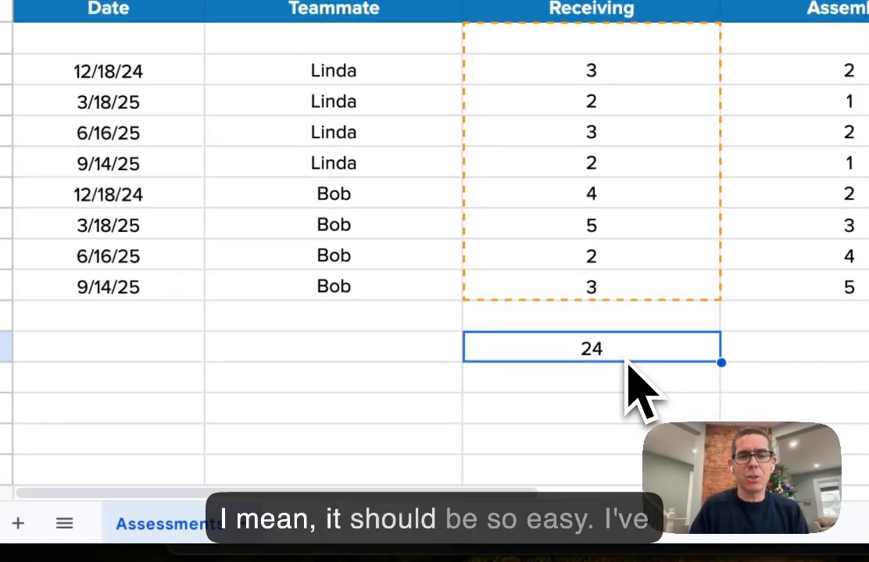
click(180, 357)
text(TOTAL)
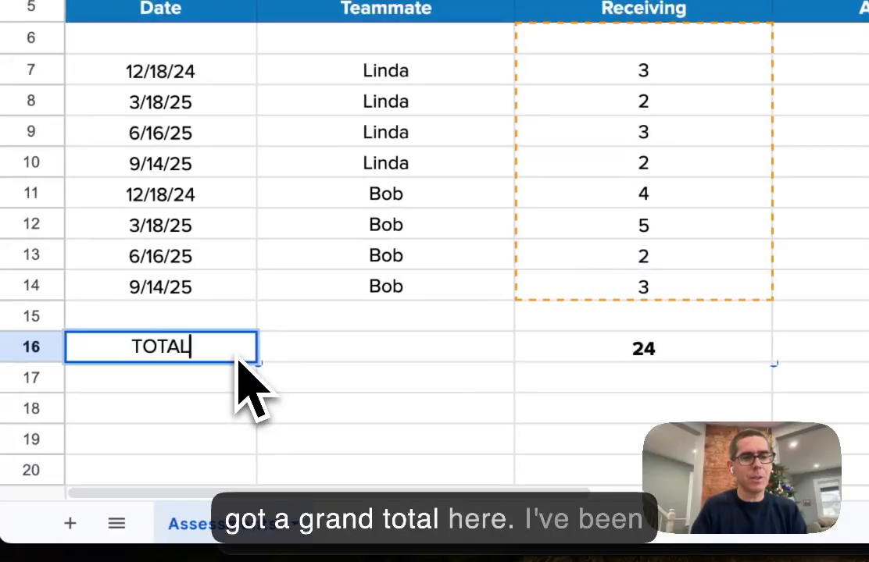
key(Return)
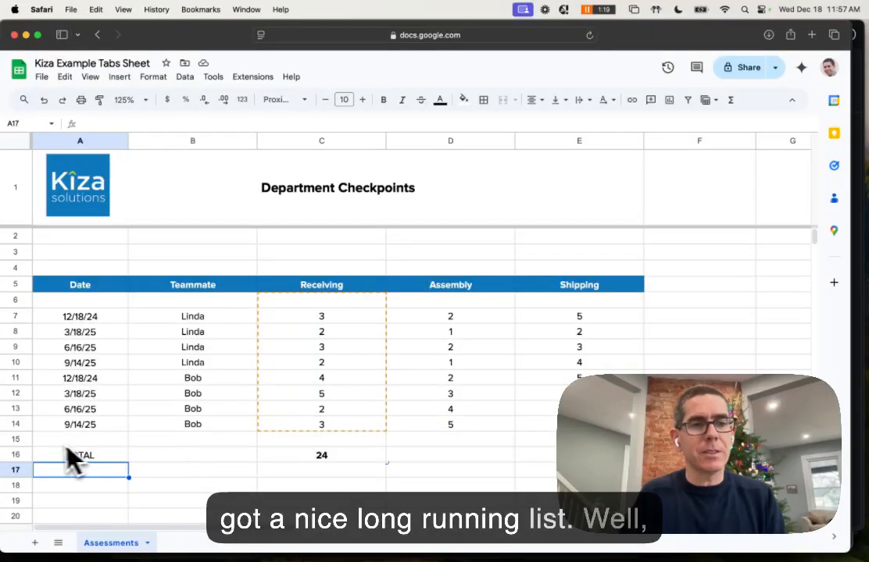
Insert one row above the blank row 15
click(15, 439)
right_click(15, 439)
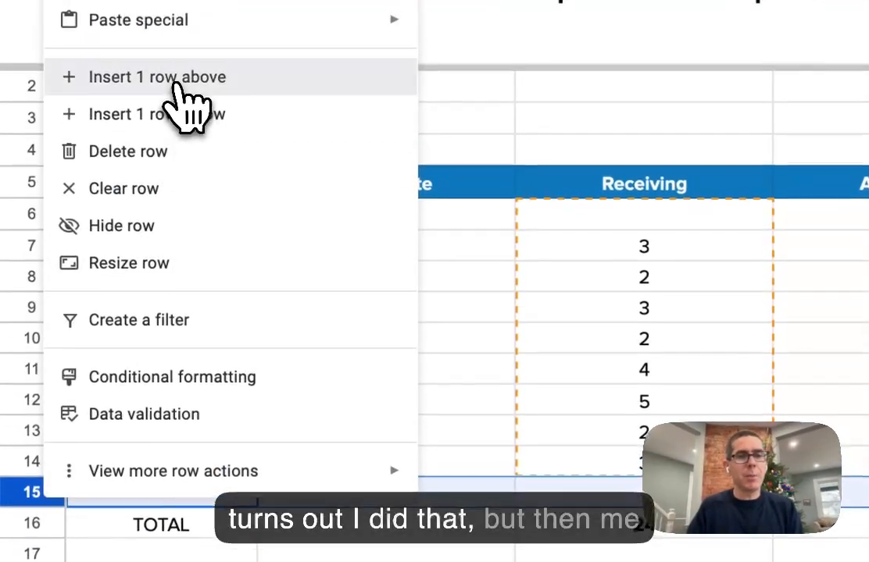
click(178, 78)
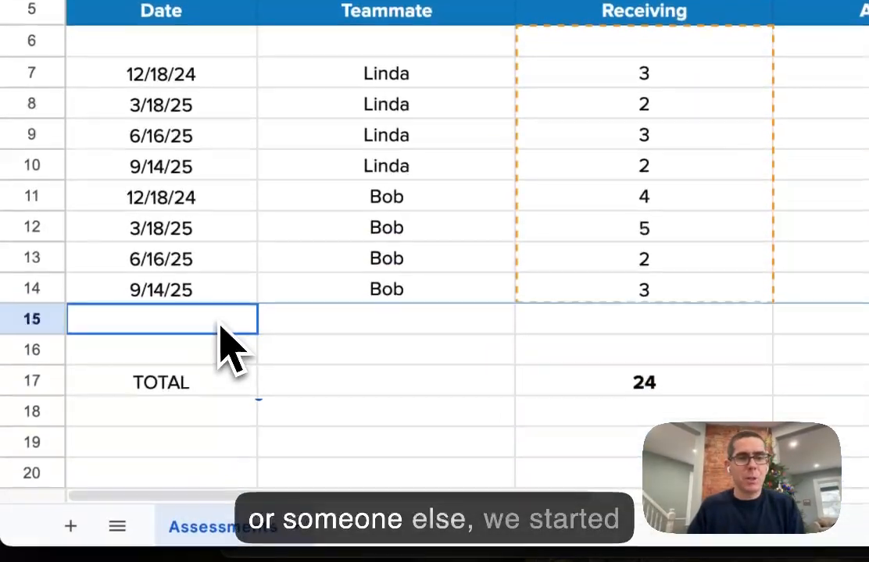
Add a new teammate's name in B15 with a Receiving score of 2, and enter 3 in C16
click(334, 502)
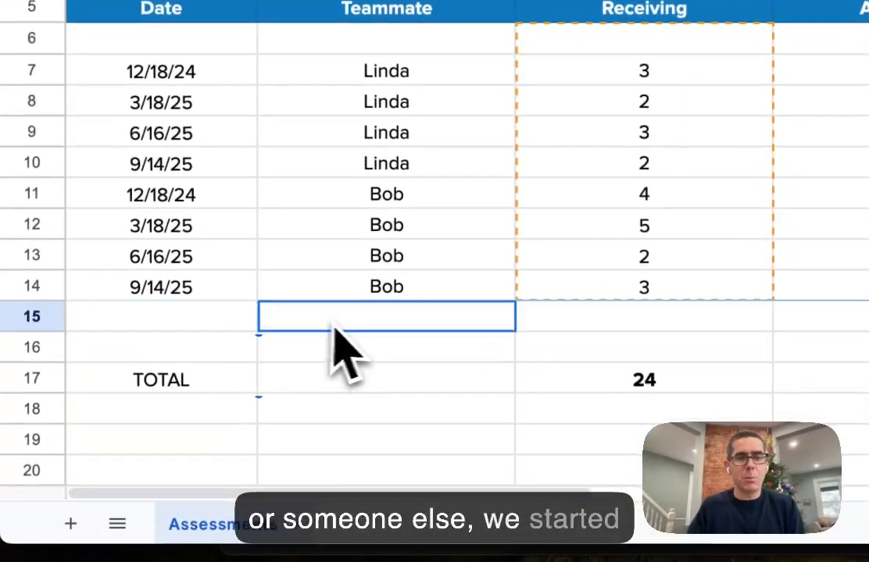
text(Jenny)
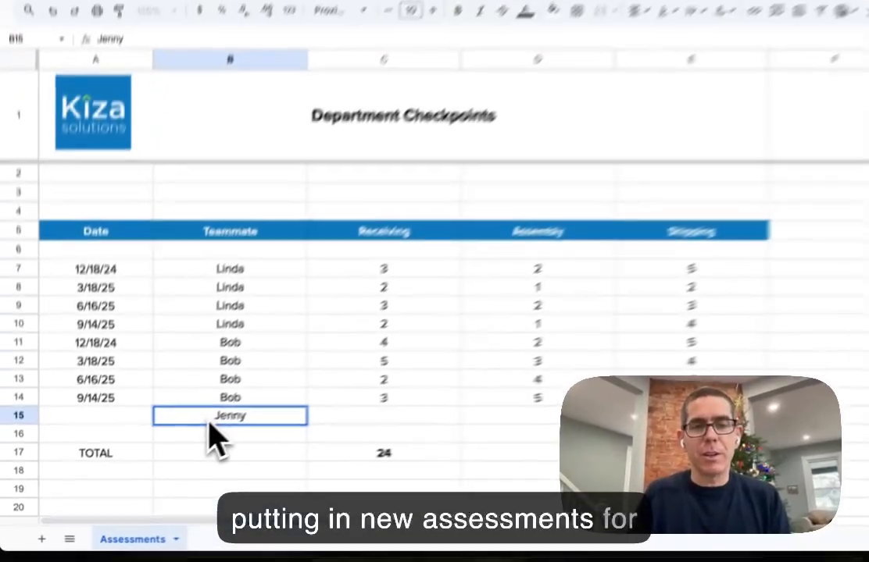
key(Tab)
text(2)
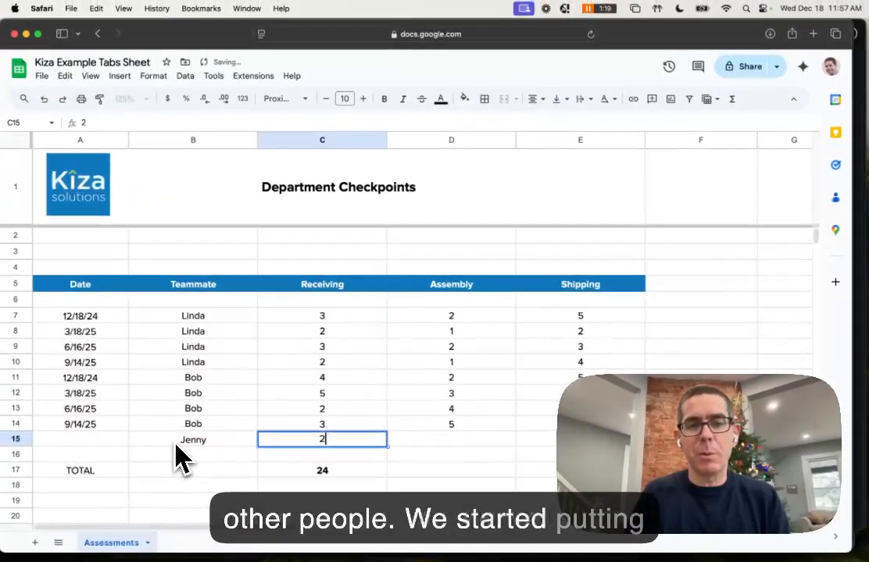
key(Return)
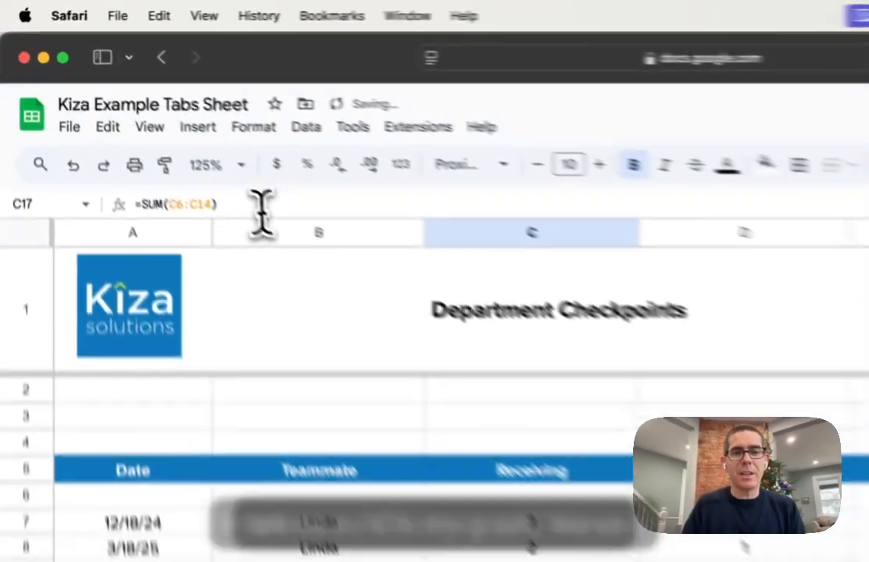
Inspect the Receiving total's formula in C17, and convert the assessment data range to a table
click(156, 125)
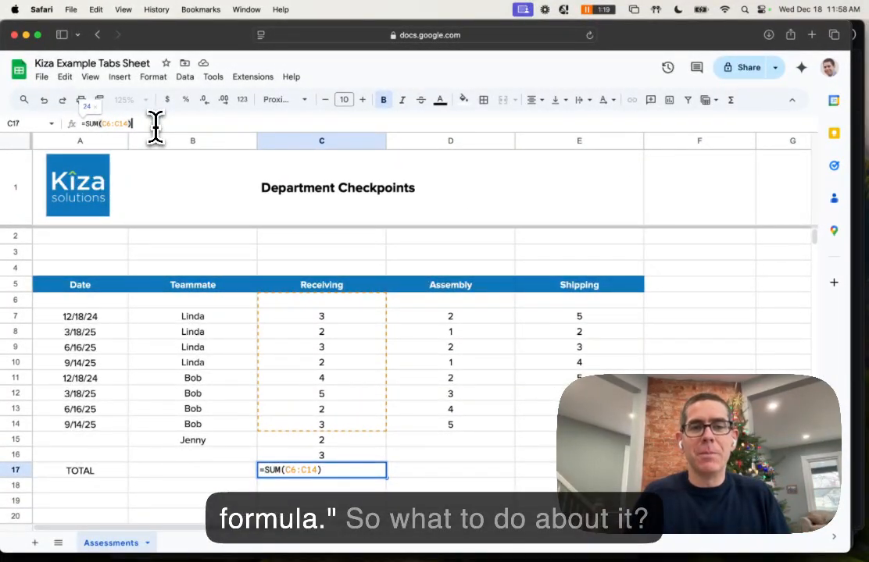
click(359, 424)
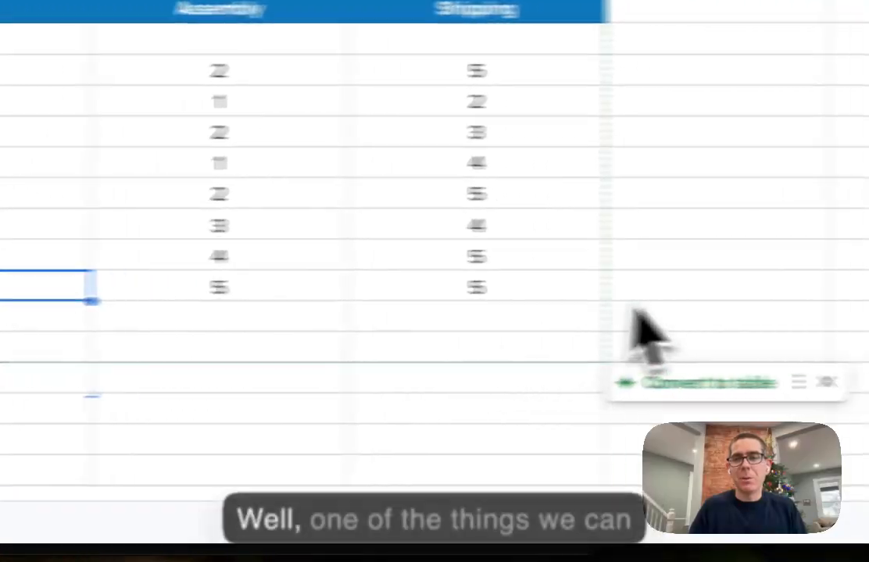
click(568, 387)
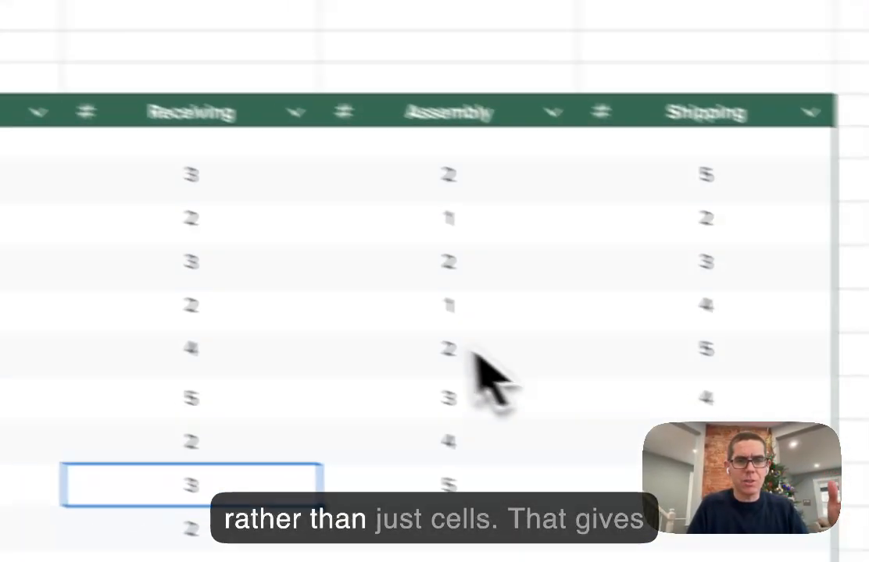
Replace the fixed range in C17's formula with the table's Receiving column, giving =SUM(Table1[Receiving])
scroll(474, 355, down, 5)
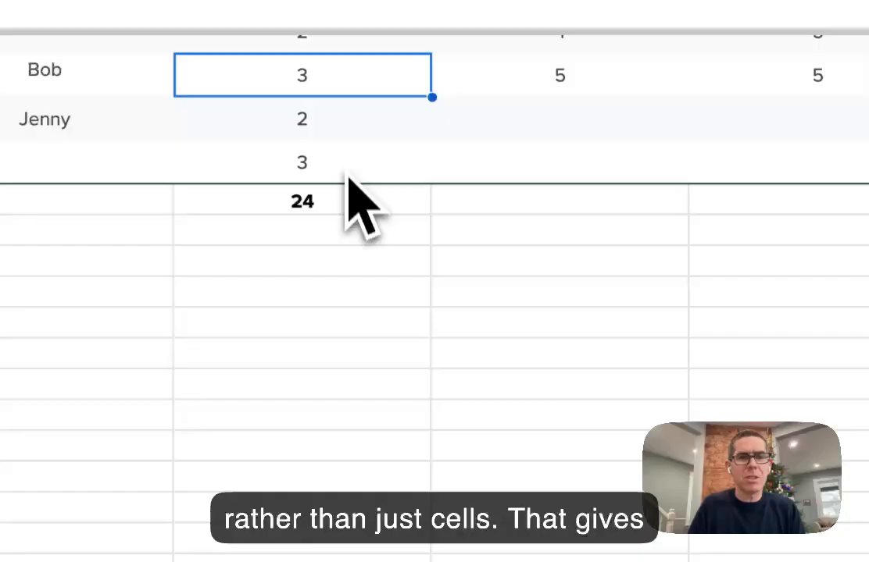
click(346, 206)
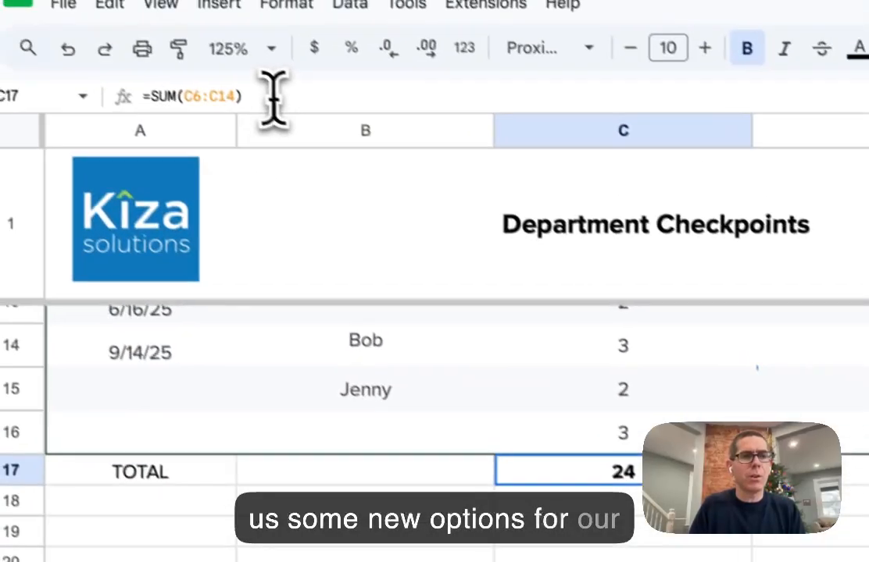
drag(273, 98, 185, 113)
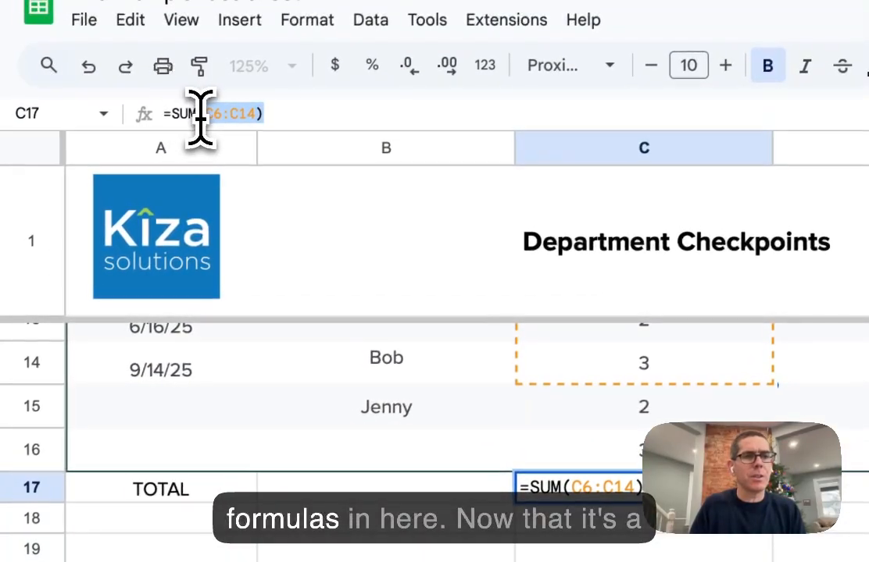
key(BackSpace)
text(()
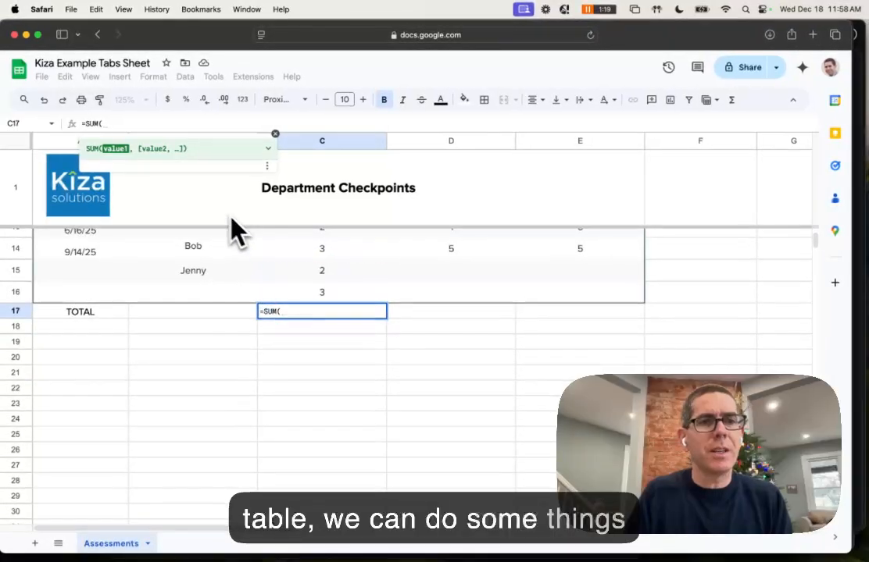
text(TAB)
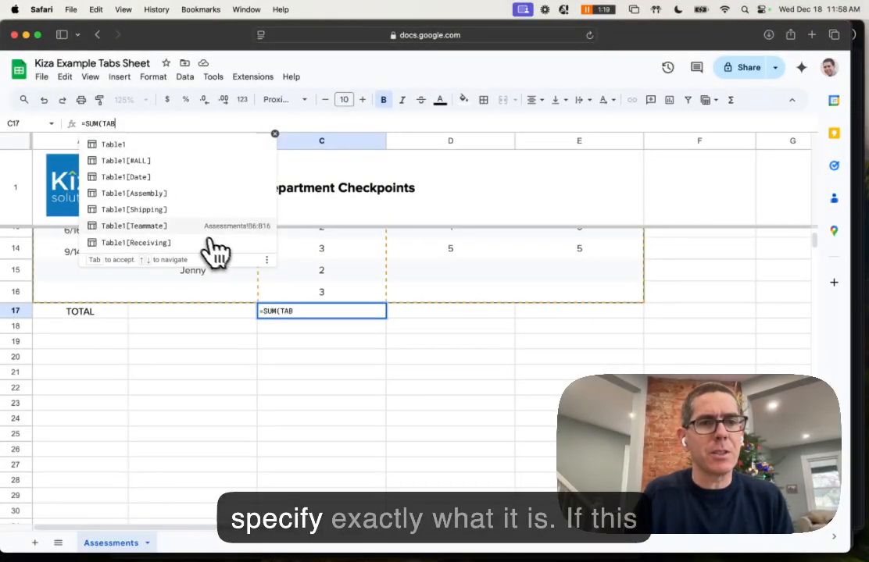
click(172, 195)
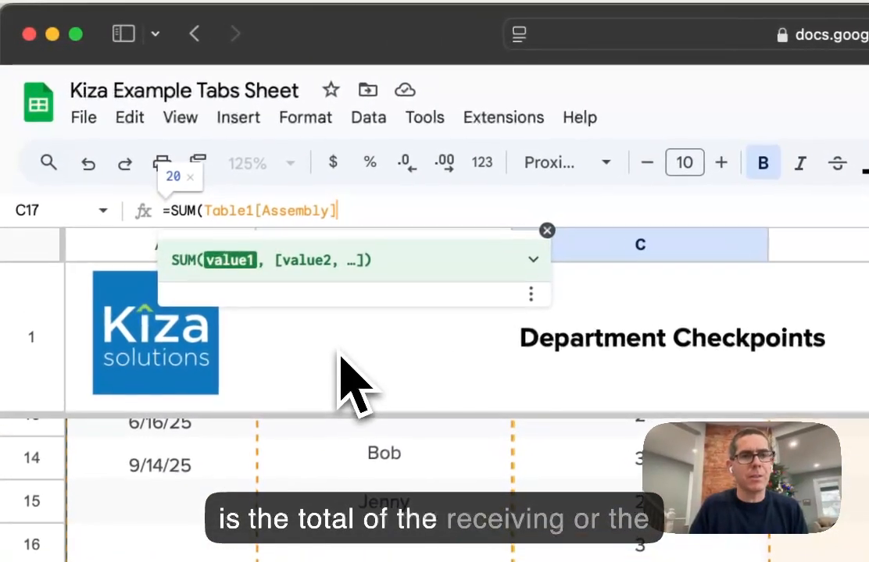
double_click(302, 212)
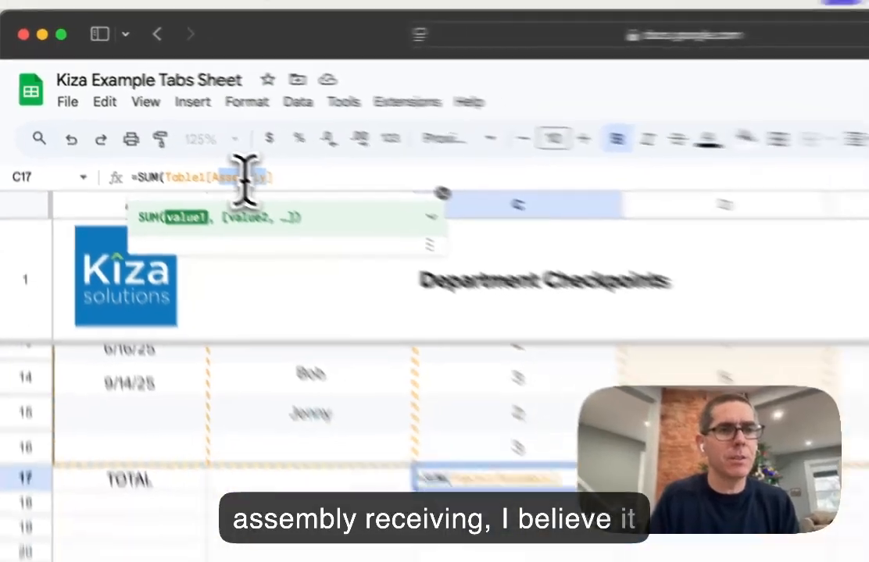
text(Receiving)
key(Return)
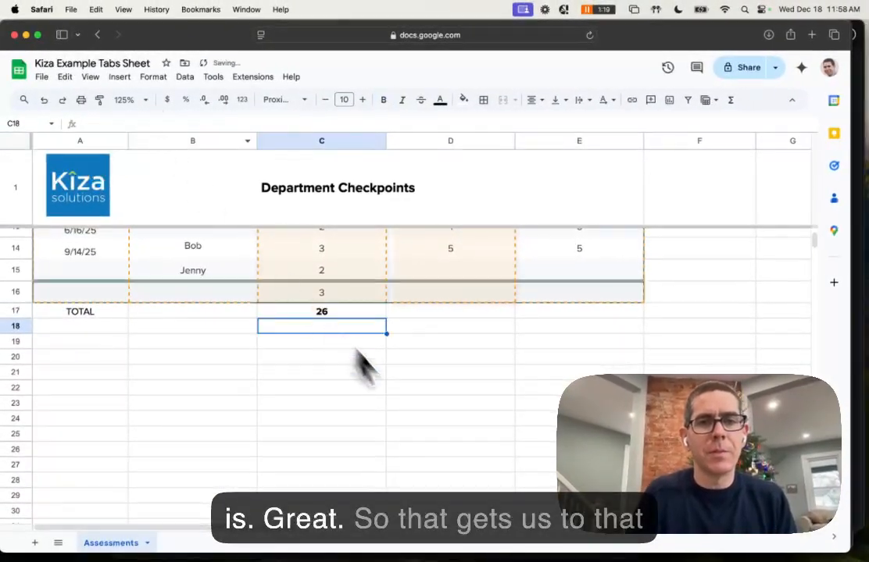
Copy the Receiving total from C17 into D17, and review the formula behind C17
scroll(417, 413, up, 4)
scroll(417, 413, up, 3)
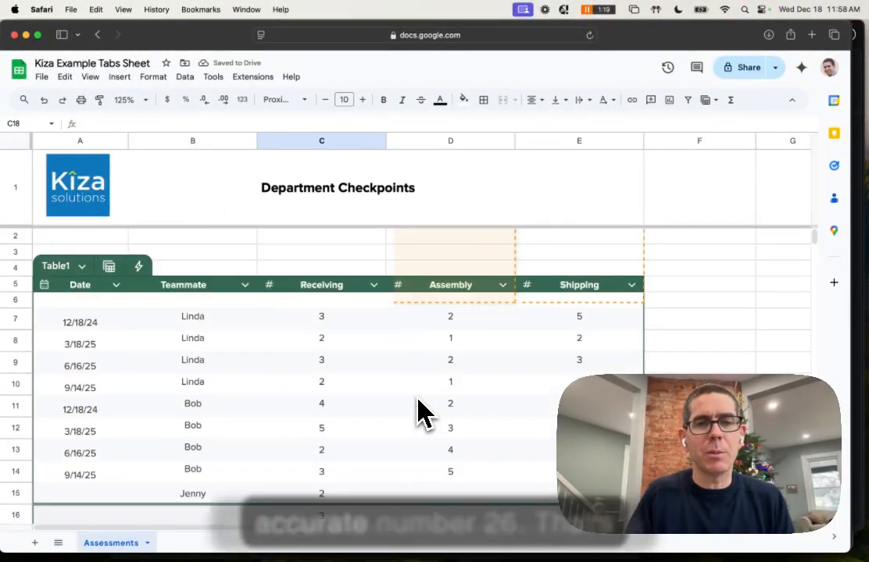
scroll(418, 413, down, 3)
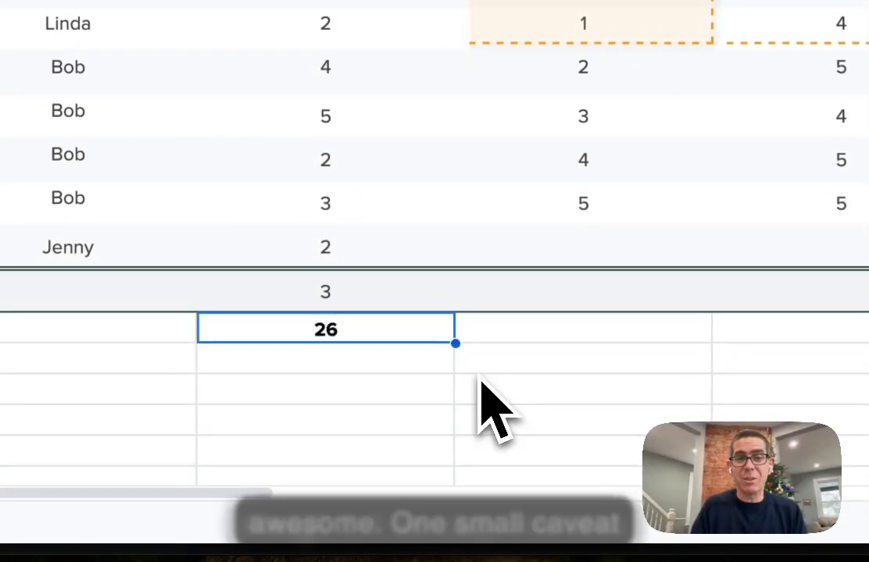
key(Right)
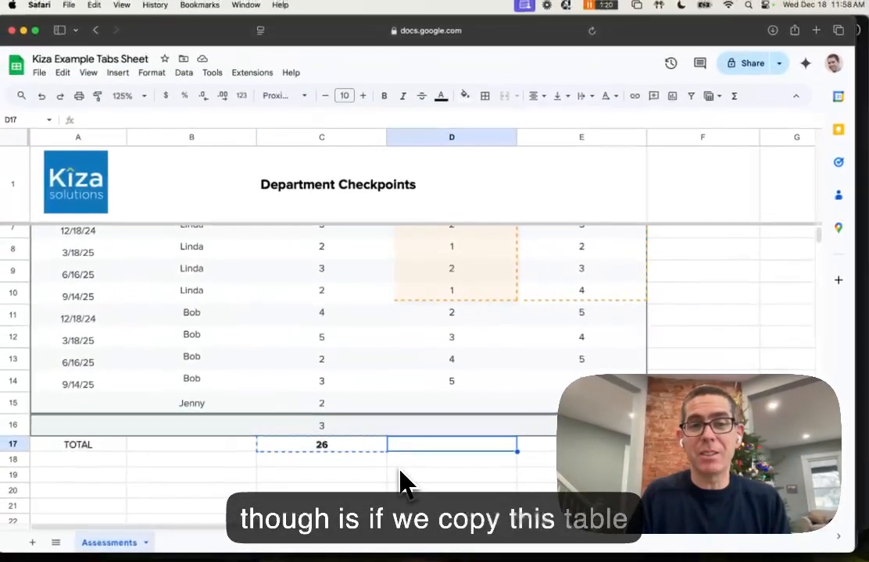
key(super+v)
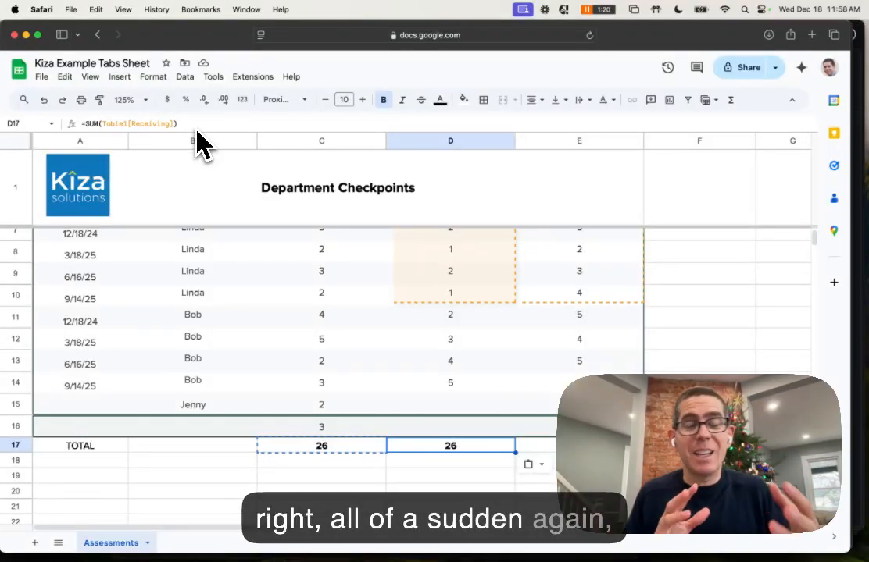
key(Escape)
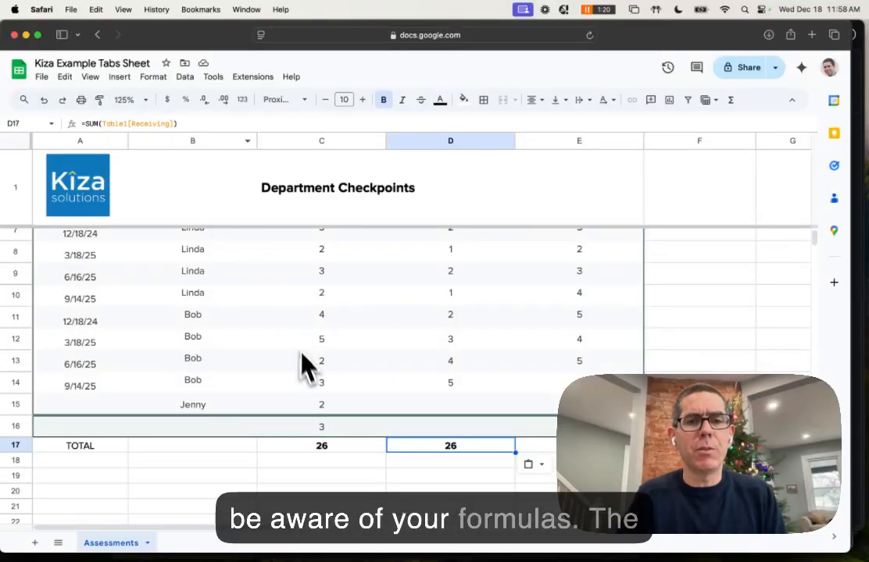
click(357, 450)
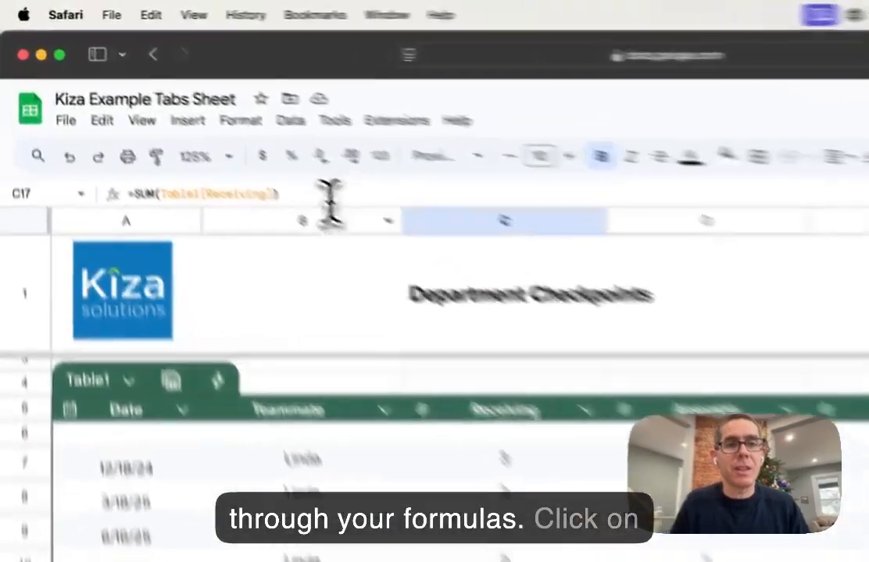
click(202, 123)
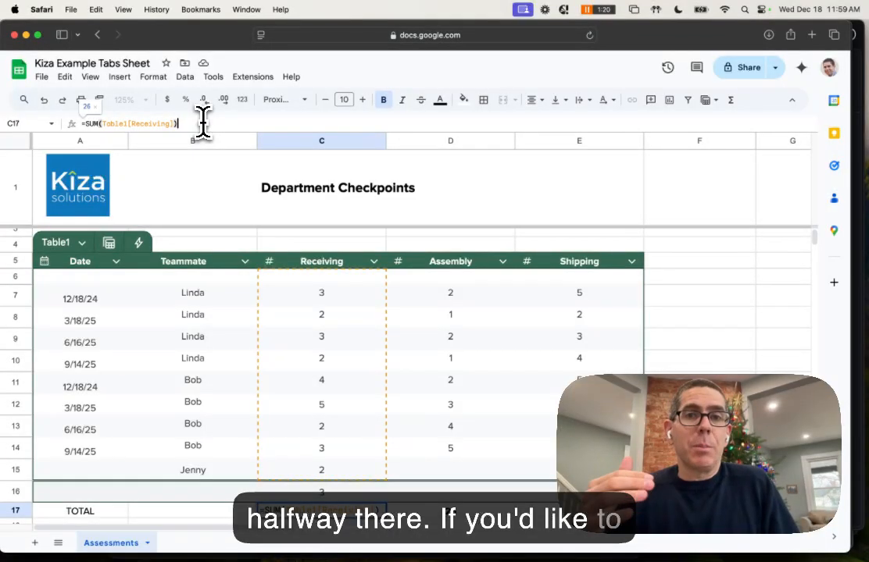
Switch to the FileMaker Pro Assesment database and put the Department layout into layout editing mode
key(super+Tab)
click(166, 306)
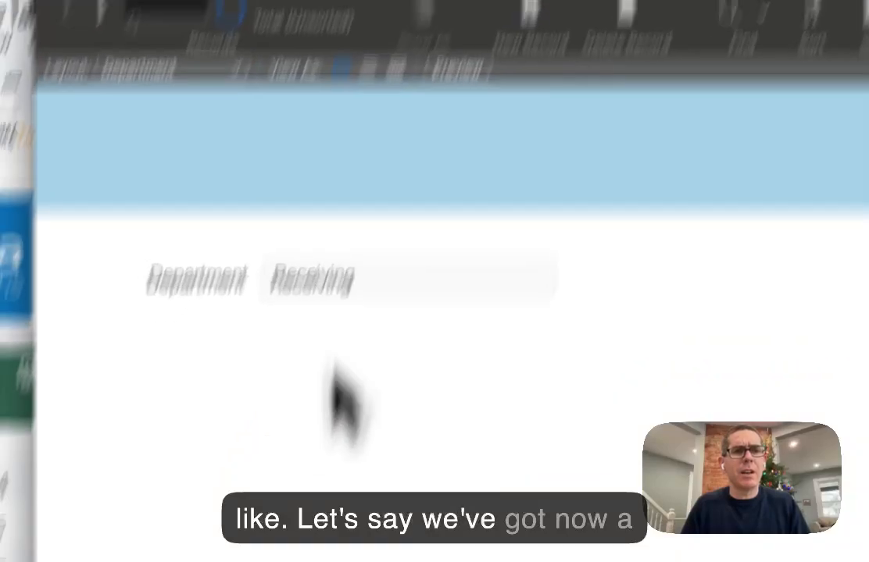
key(ctrl+Down)
key(ctrl+Down)
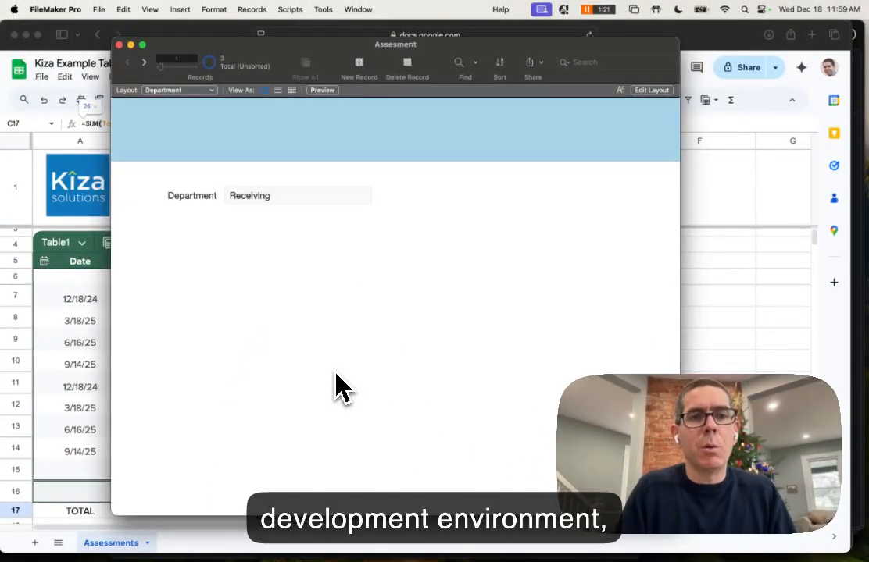
key(super+l)
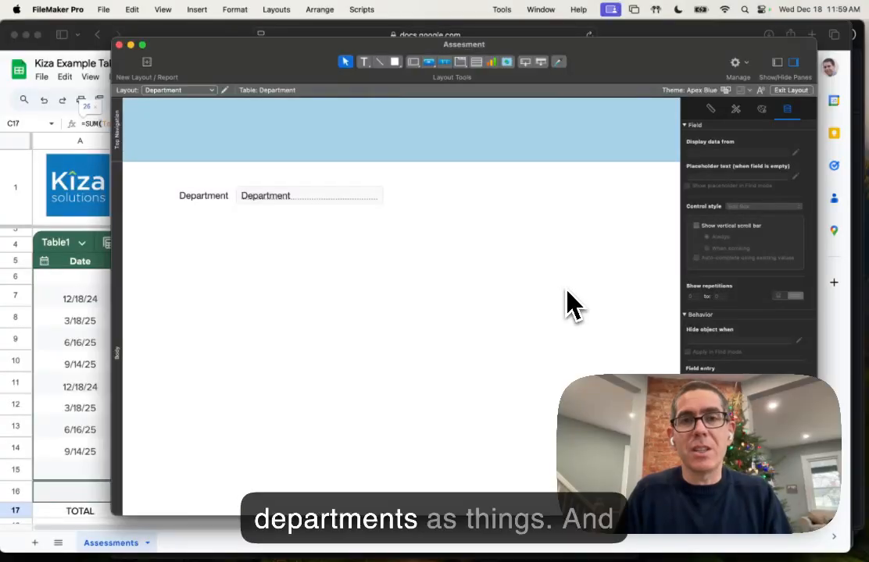
Examine the database definition's Teammate, Department and Assessment tables
key(super+shift+d)
click(388, 70)
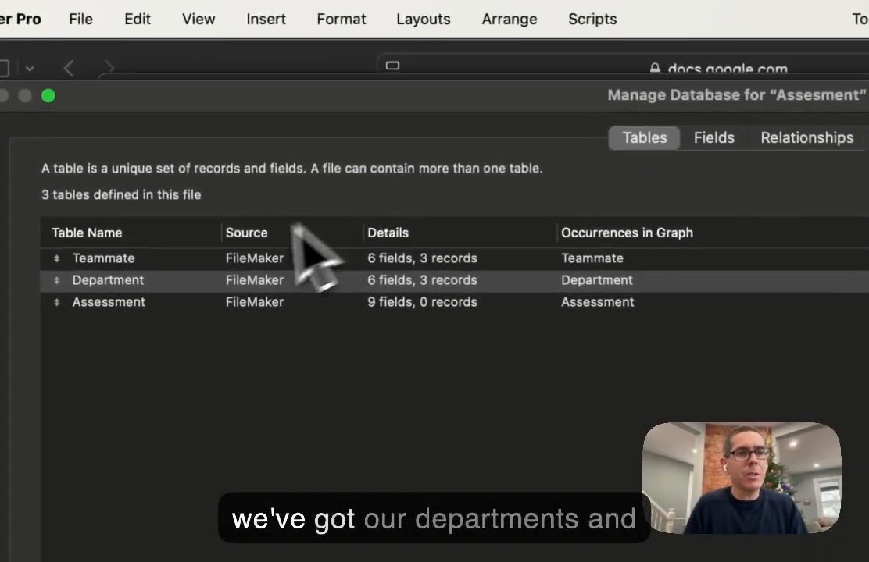
shift+click(140, 131)
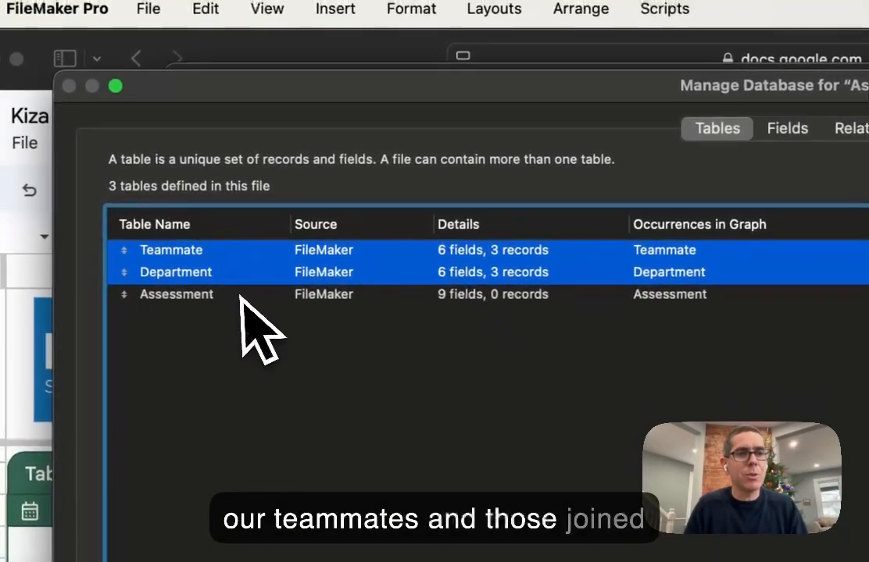
click(232, 306)
click(690, 147)
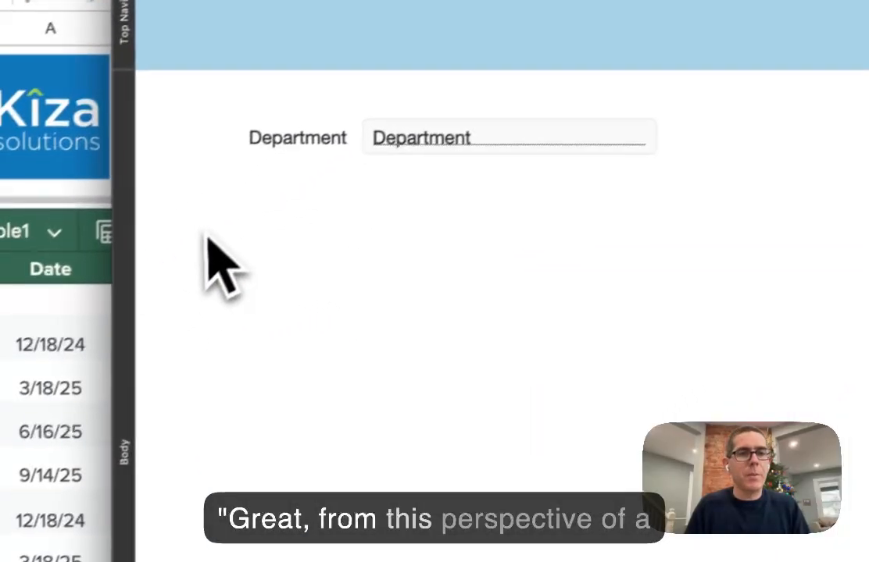
Draw an 11-row portal below the Department field, showing records from Assessment, with vertical scrolling allowed
drag(10, 333, 568, 474)
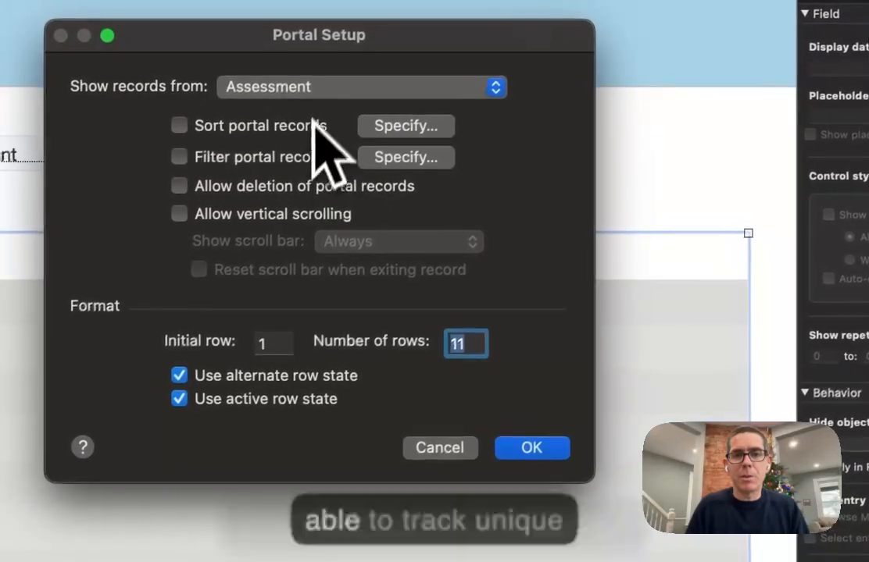
click(320, 89)
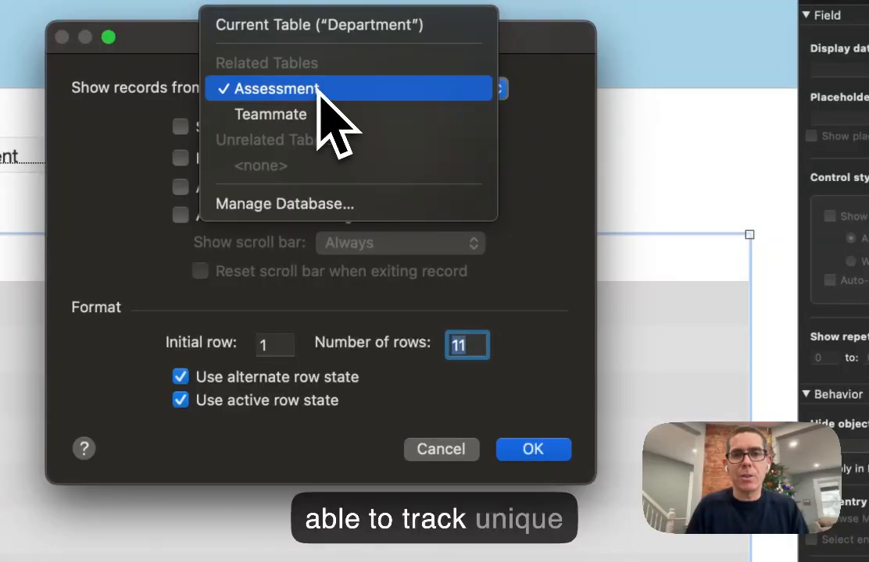
click(318, 91)
click(286, 220)
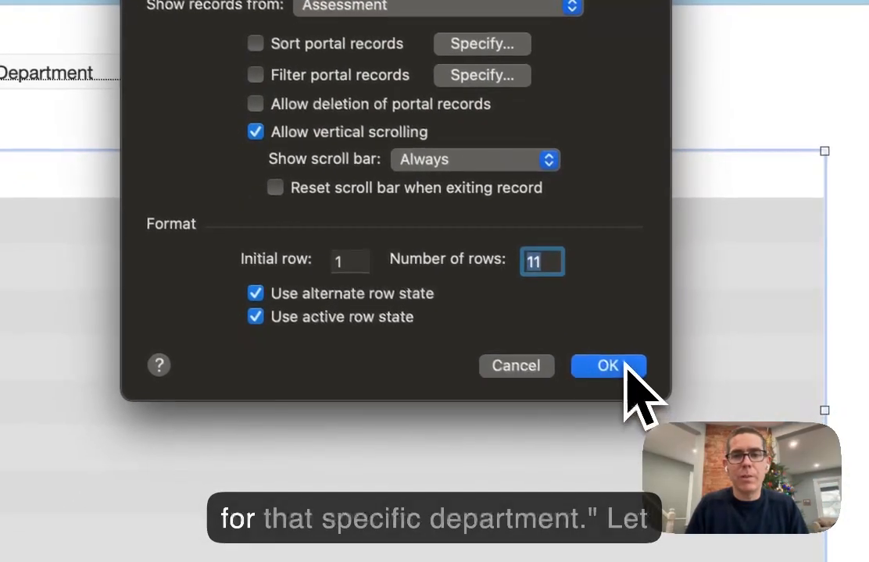
click(605, 379)
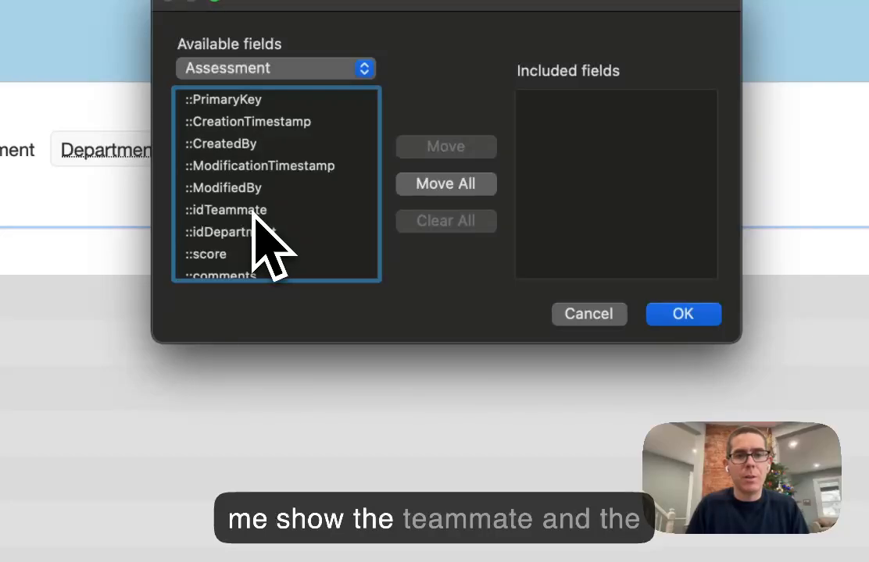
Include Assessment's idTeammate, score and comments fields in the portal, and try its first row in Browse mode
double_click(254, 215)
double_click(232, 256)
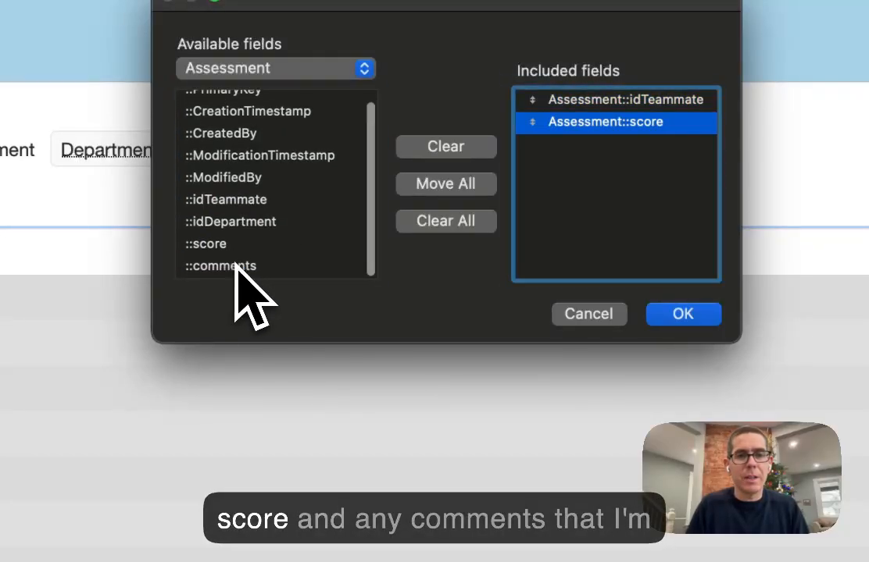
double_click(234, 267)
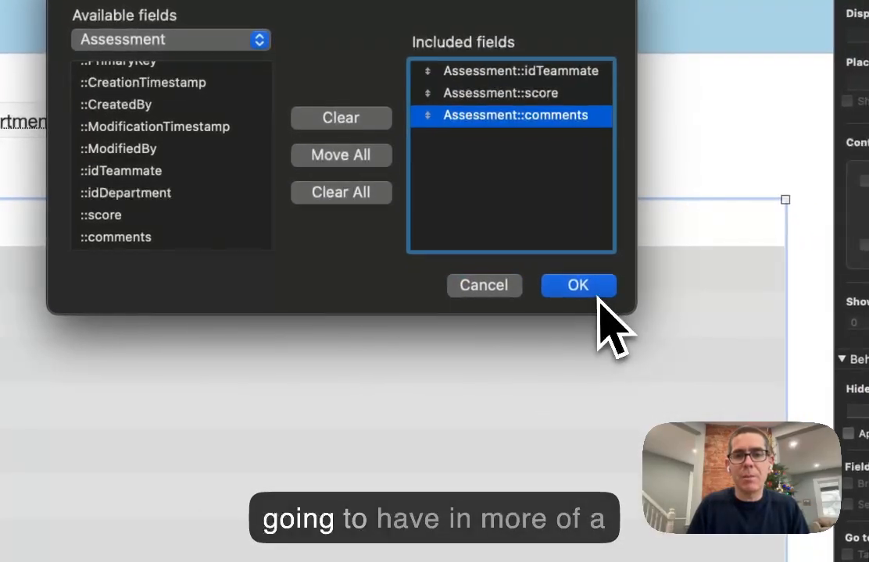
click(683, 313)
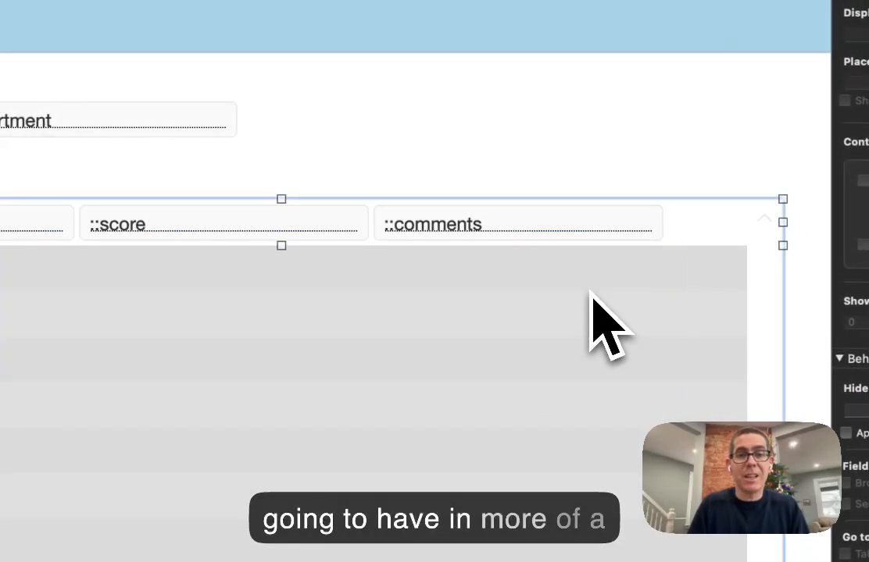
key(super+b)
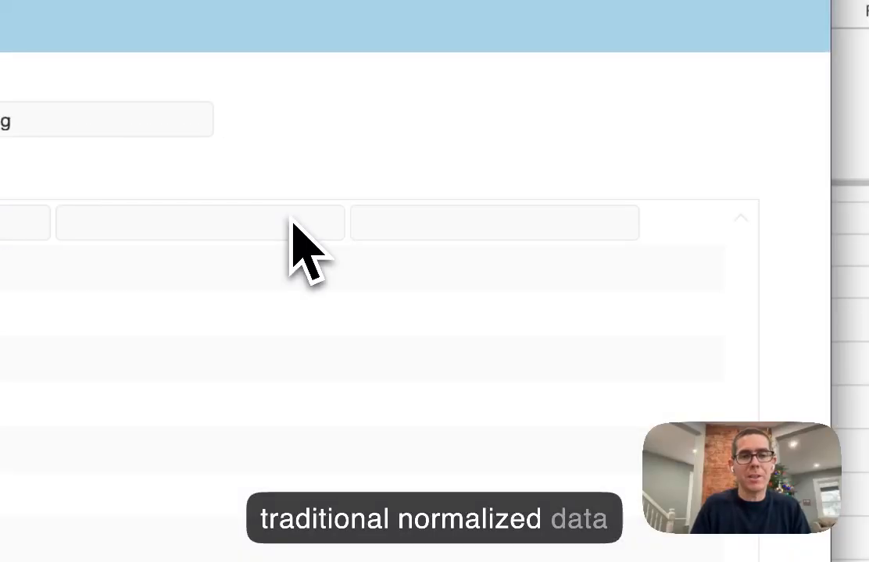
click(24, 221)
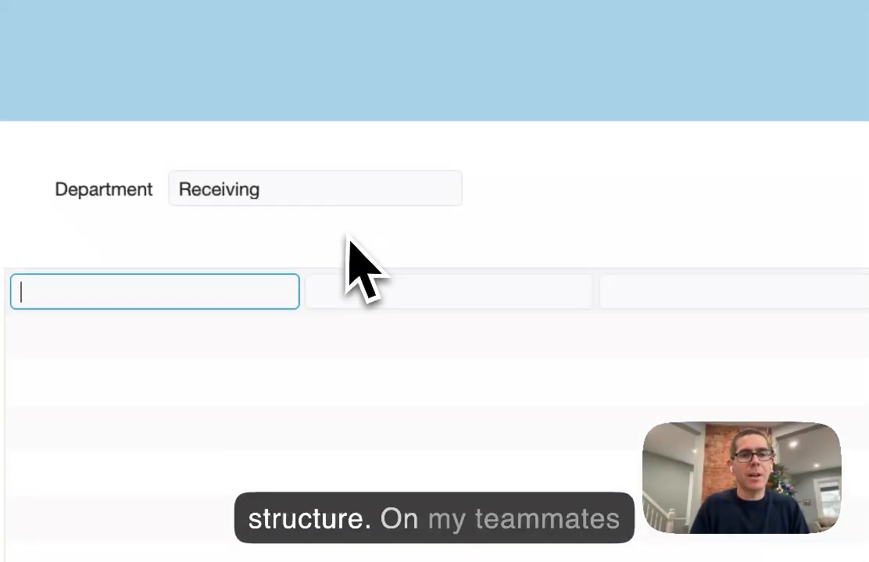
Make the portal's idTeammate field a pop-up menu with values from the teammates list, and return to Browse mode
key(super+l)
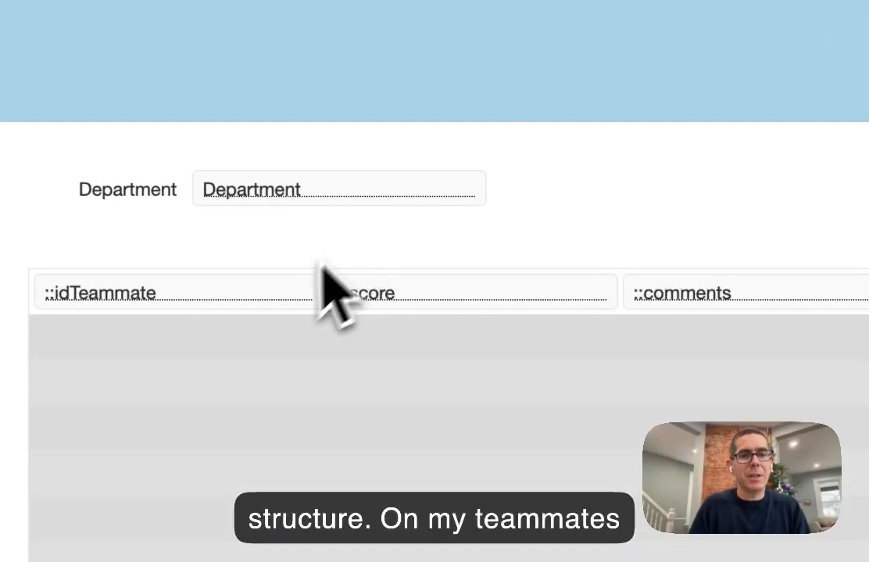
click(277, 296)
click(660, 233)
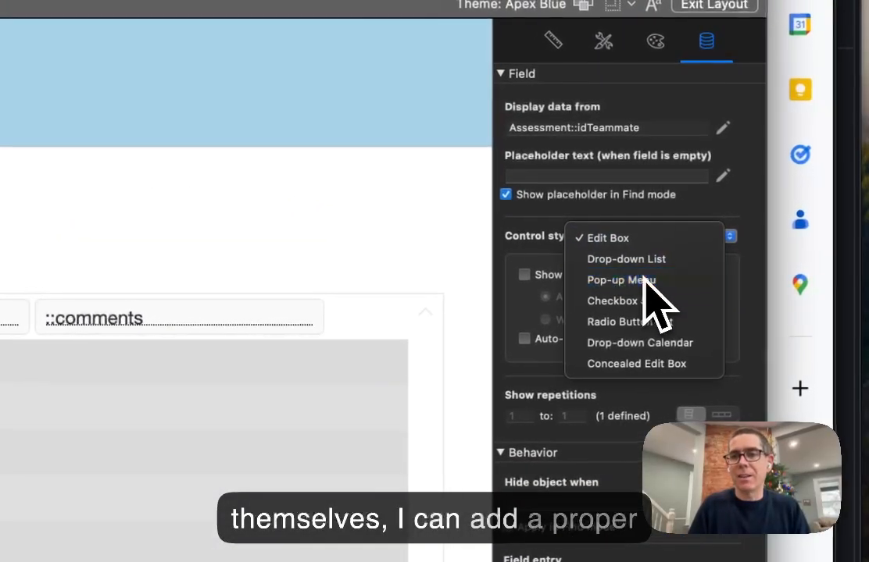
click(637, 276)
click(655, 275)
click(639, 278)
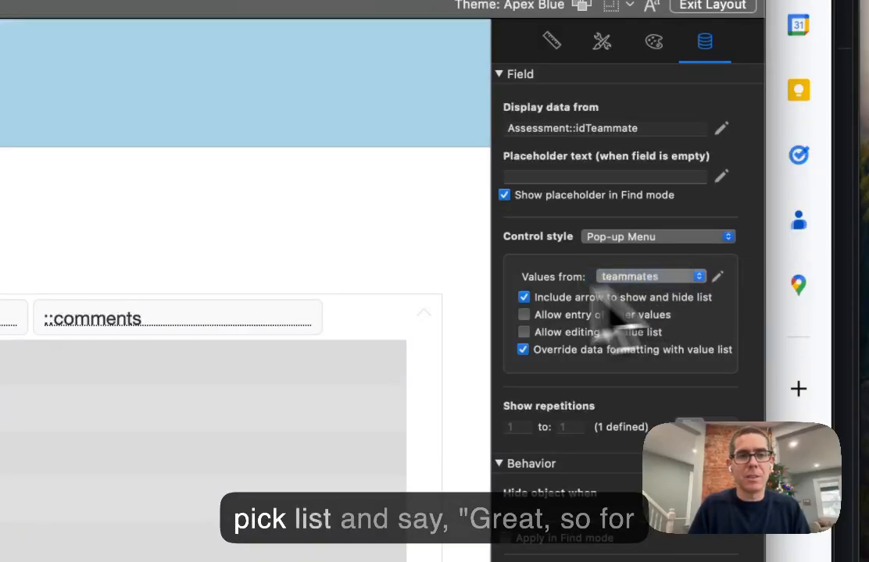
key(super+b)
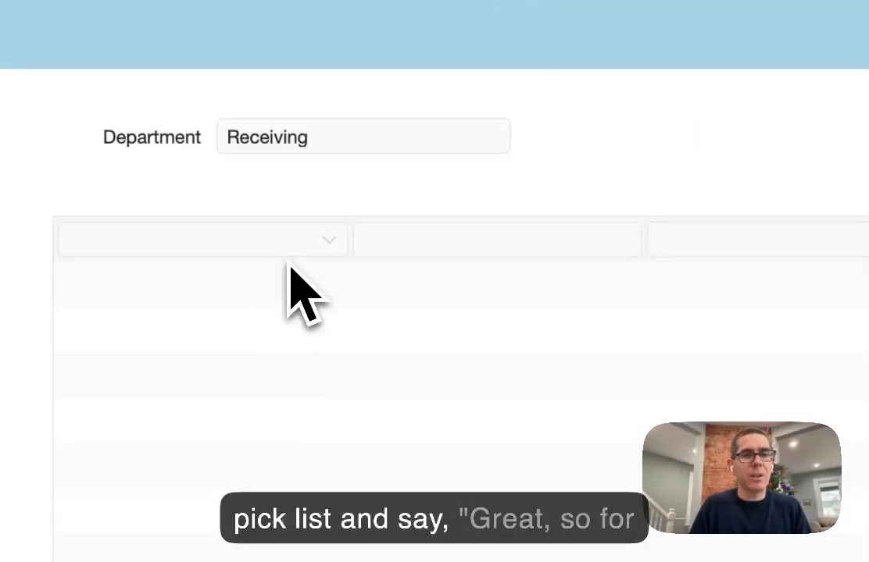
Fill the first portal row for Receiving with the last teammate in the pick list and a score of 2
click(269, 246)
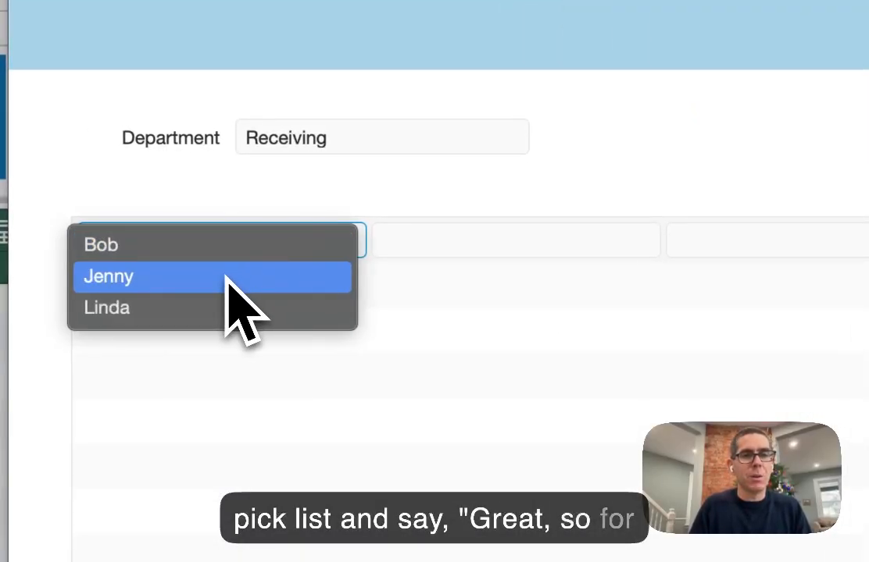
click(227, 307)
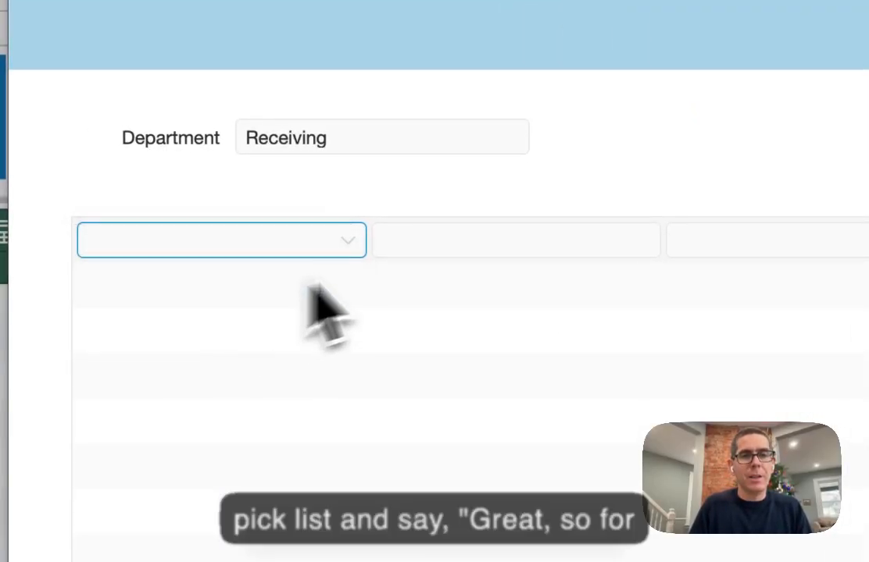
click(434, 239)
text(2)
click(738, 247)
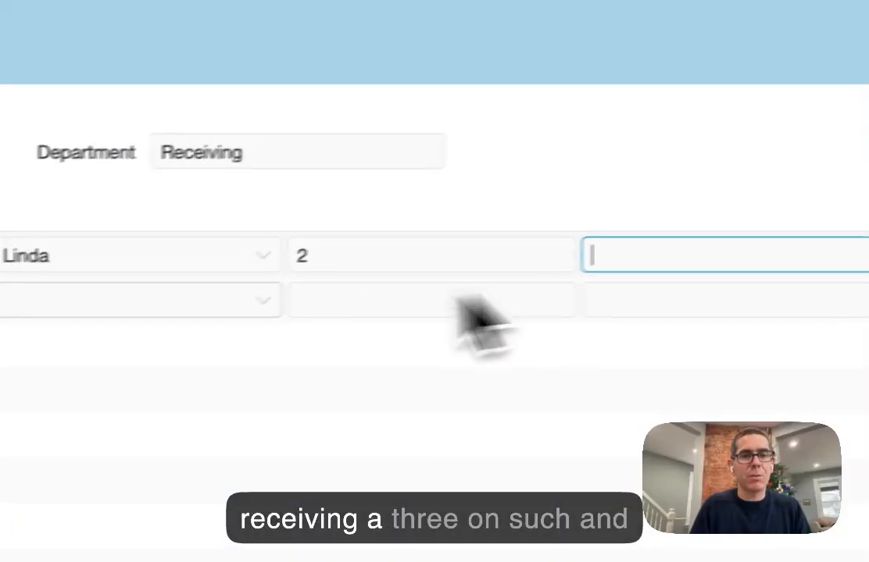
Add a second assessment row for the first teammate in the pick list with a score of 3
click(190, 289)
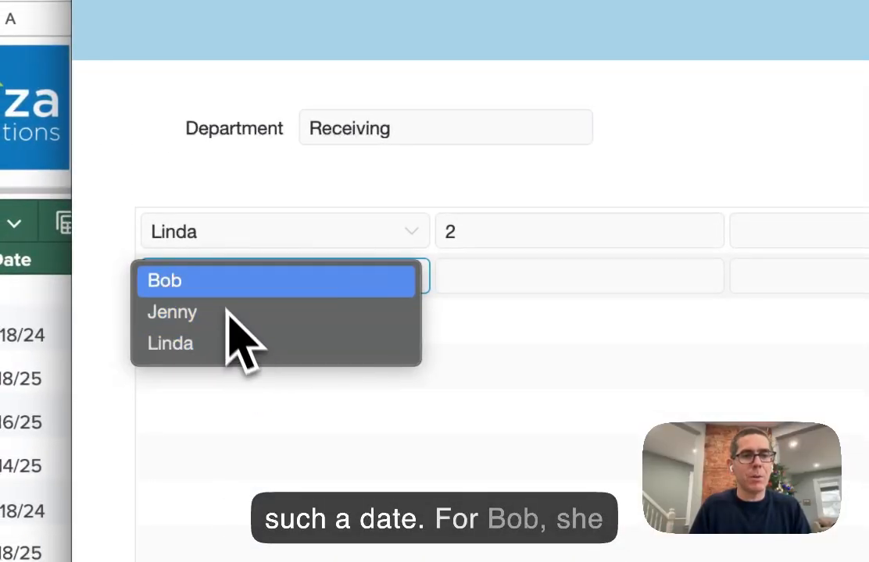
click(228, 291)
click(467, 278)
text(3)
Add a third assessment row for the middle teammate in the pick list with a score of 1
click(337, 328)
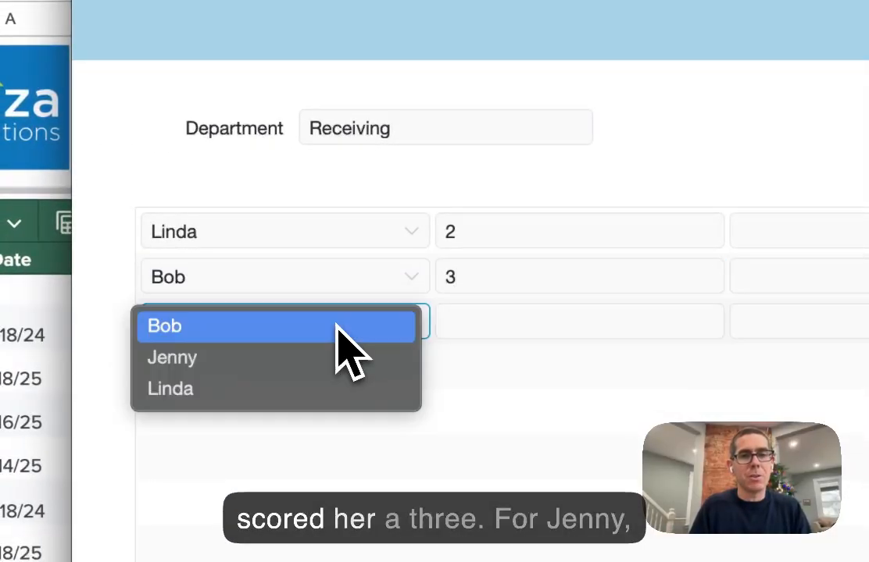
click(269, 374)
click(529, 325)
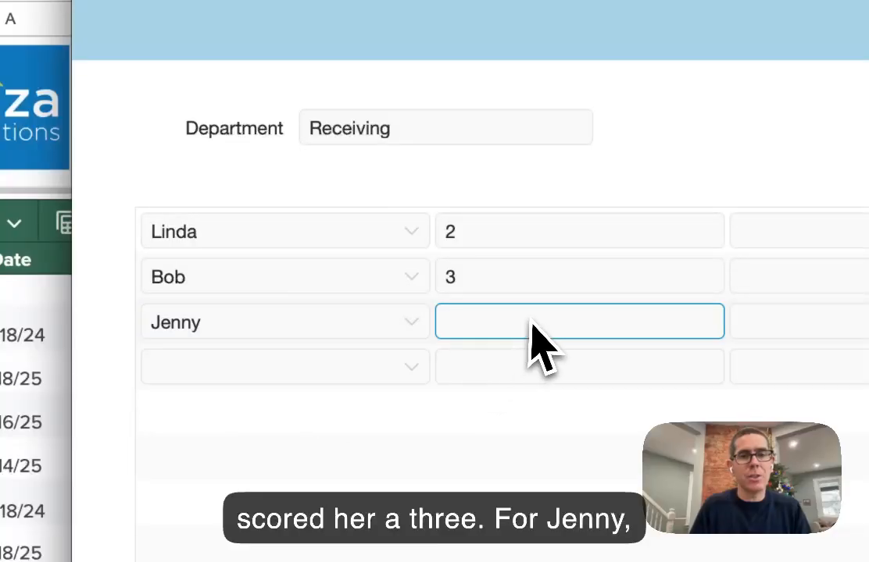
text(1)
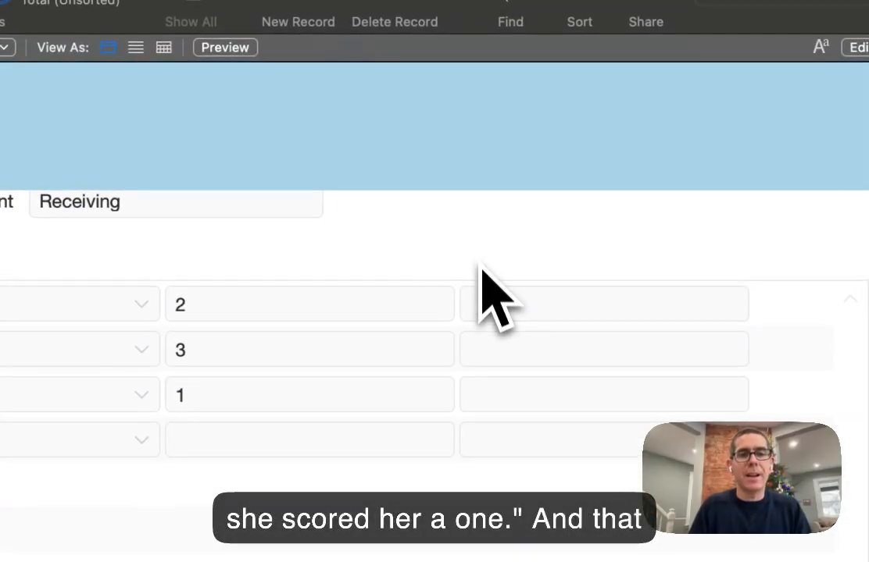
scroll(450, 301, up, 3)
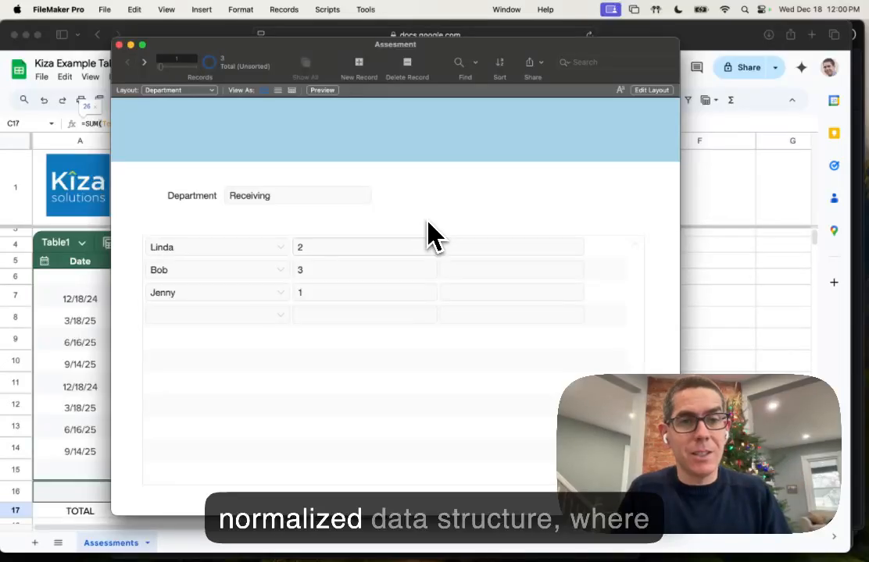
Create a calculation field named scoreTotal in the Department table of the database definition
key(super+shift+d)
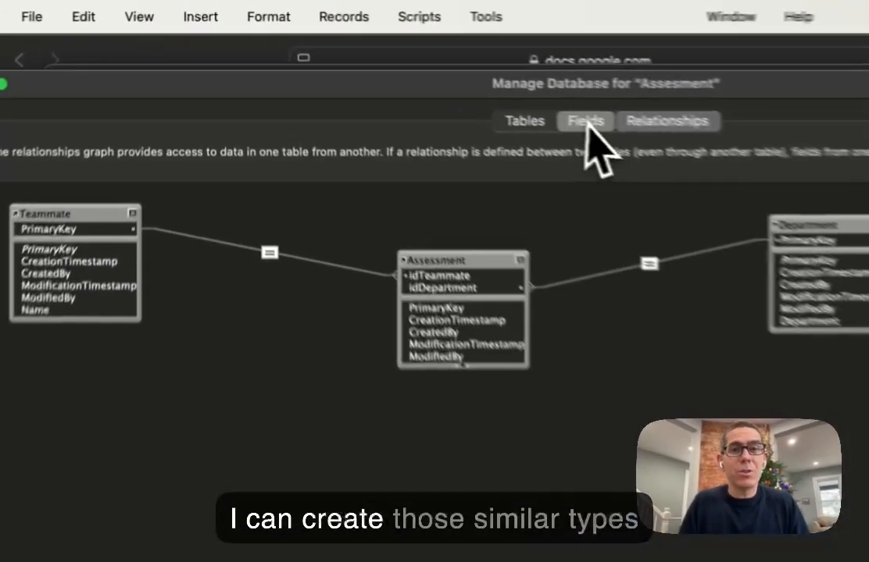
click(422, 70)
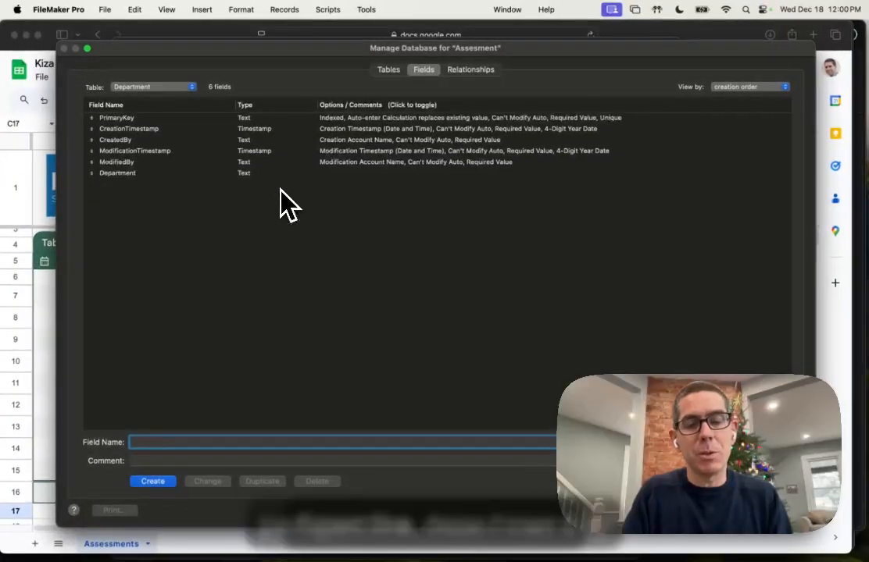
text(scoreTotal)
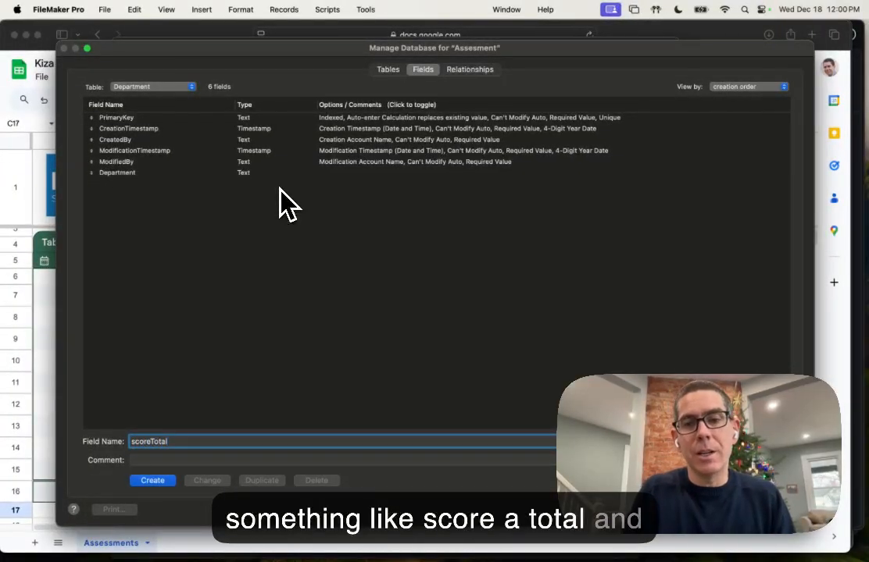
key(Return)
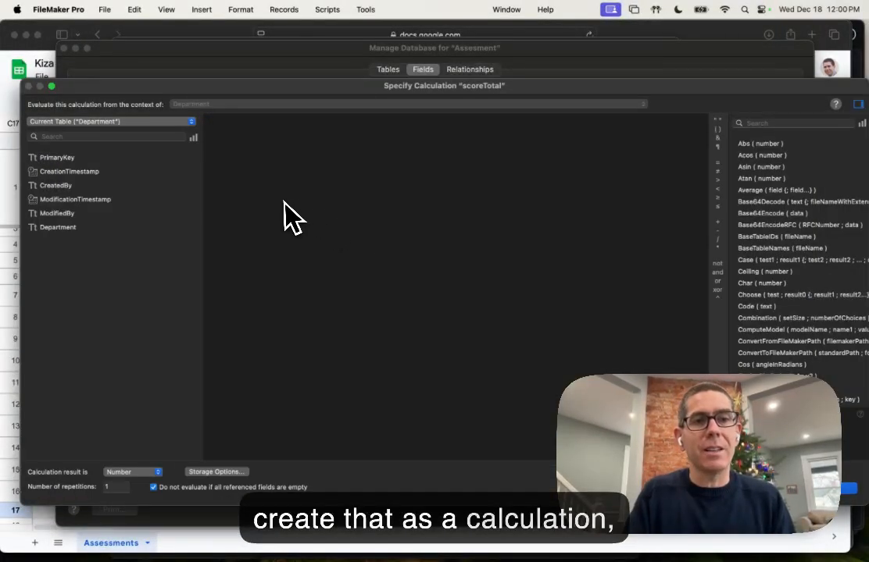
Define scoreTotal as the Sum of the related Assessment table's score field, and save the database definition
text(Sum ()
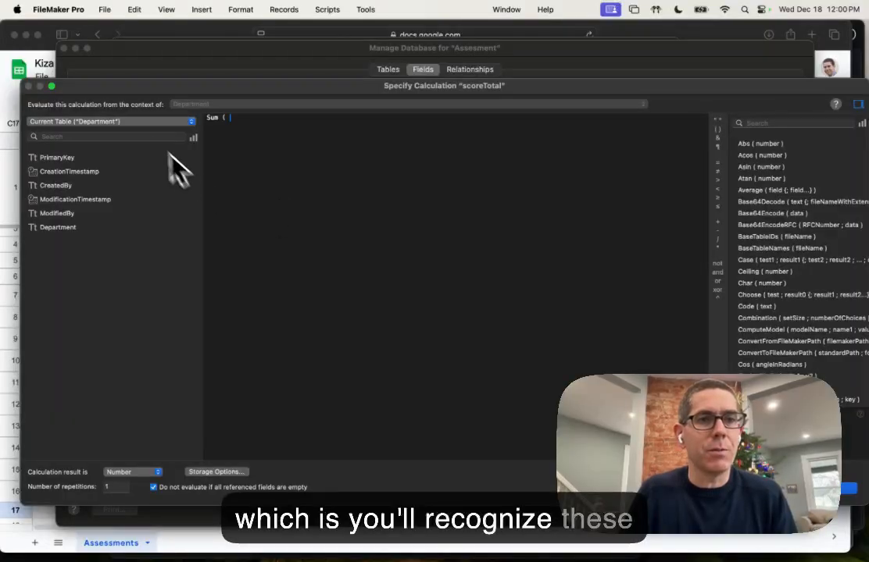
click(130, 122)
click(114, 145)
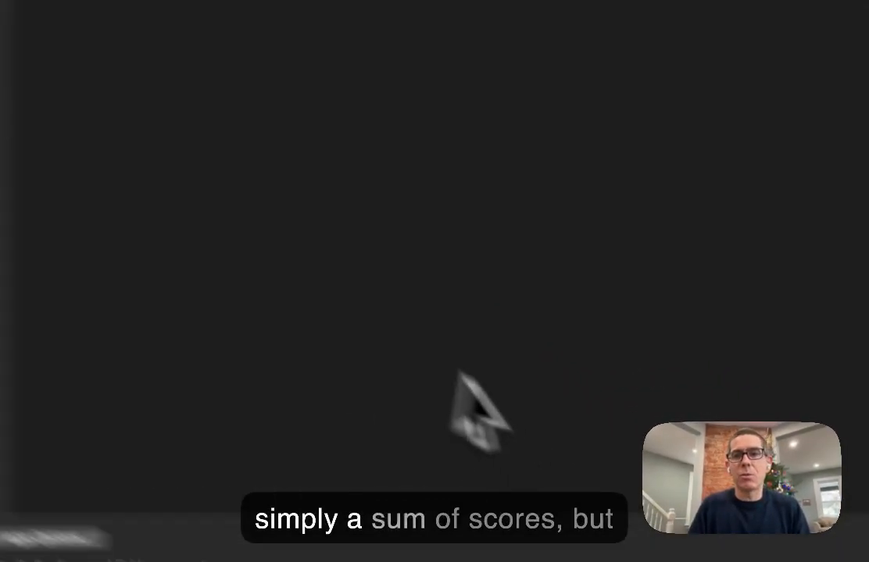
key(KP_Enter)
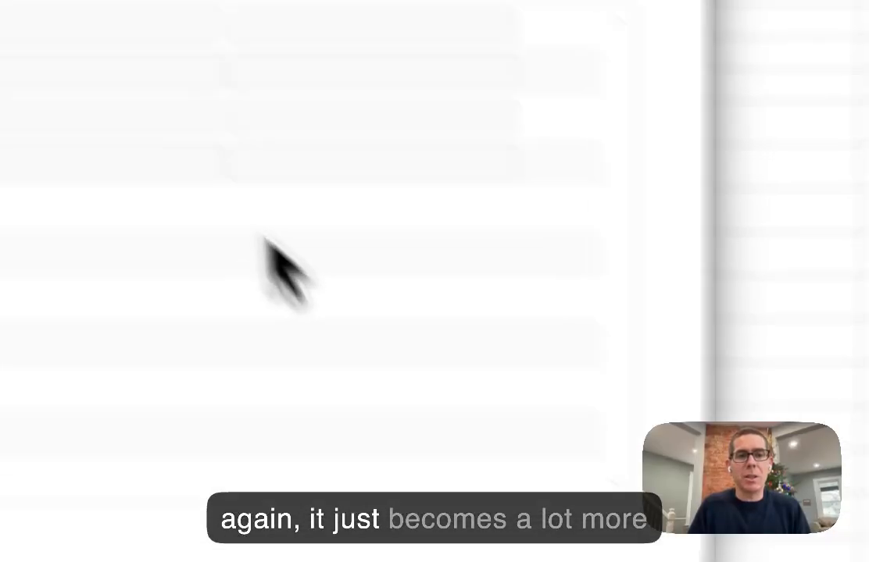
Place a copy of the portal's score field above the portal, at about x 313 pt, y 195 pt, in the Department layout
key(super+l)
click(374, 275)
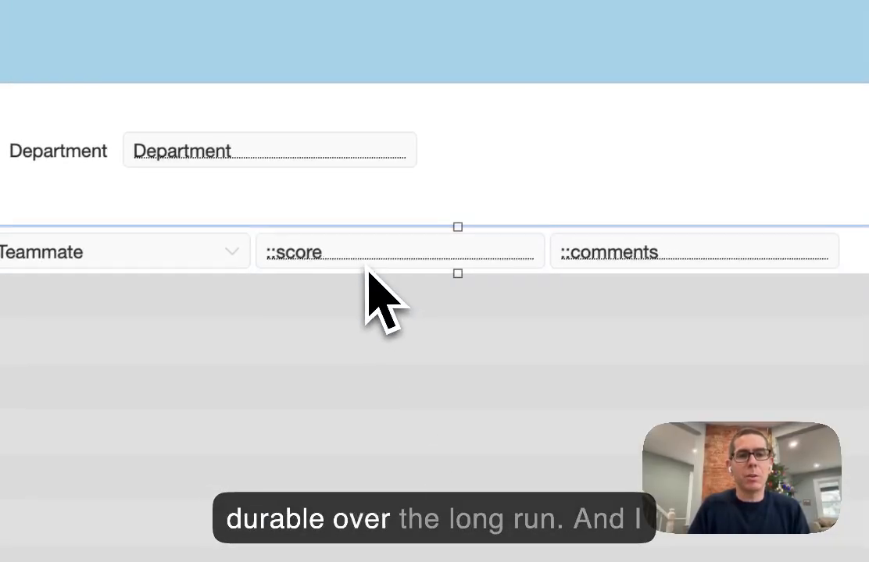
drag(345, 268, 337, 206)
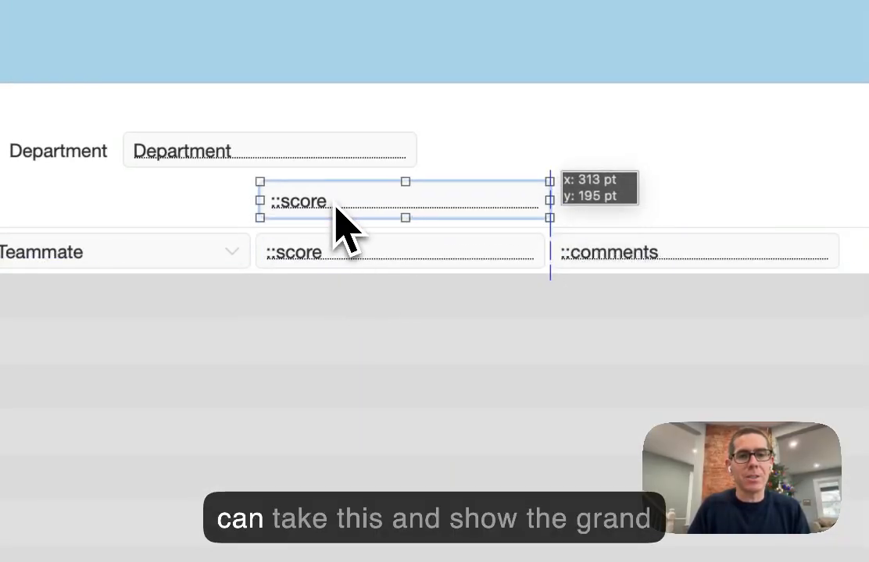
Assign the copied field above the portal to the Department table's scoreTotal, and show the layout in Browse mode
double_click(337, 206)
click(290, 117)
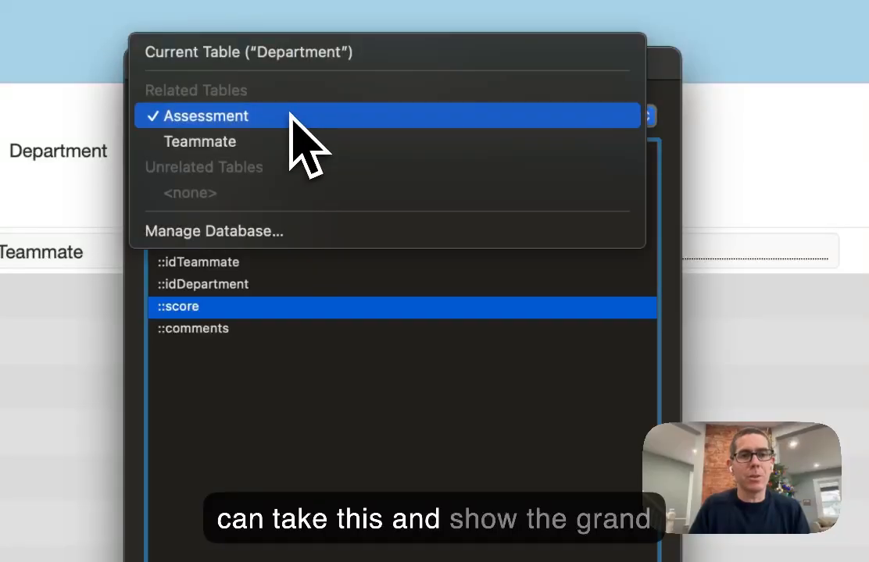
click(277, 53)
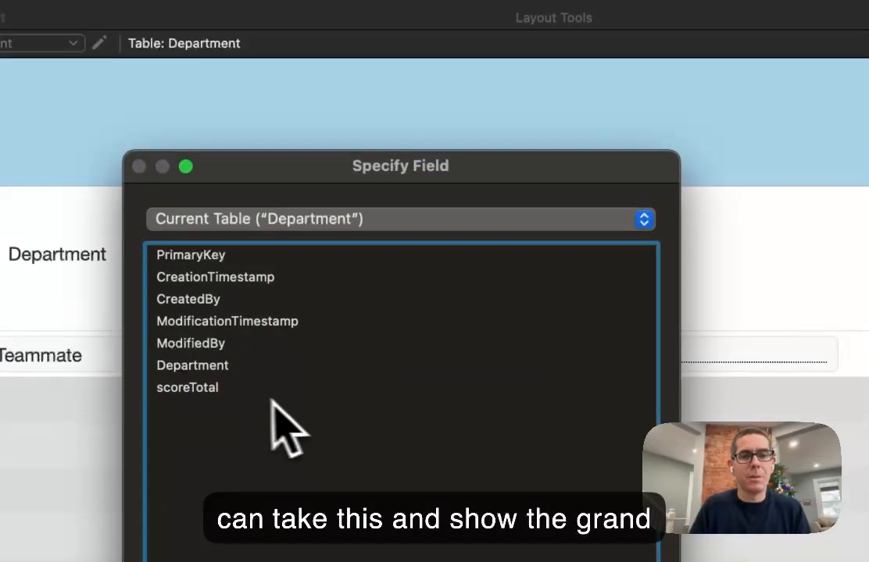
double_click(258, 388)
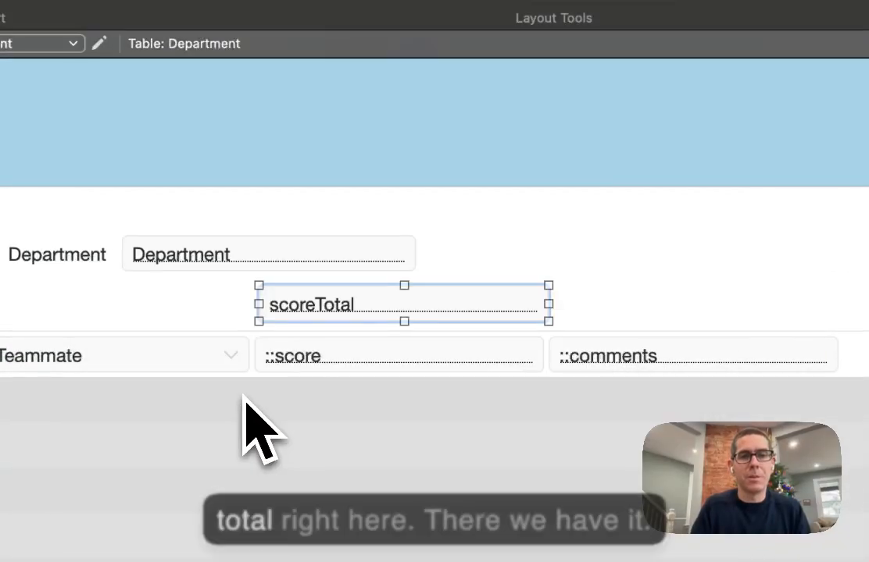
key(super+b)
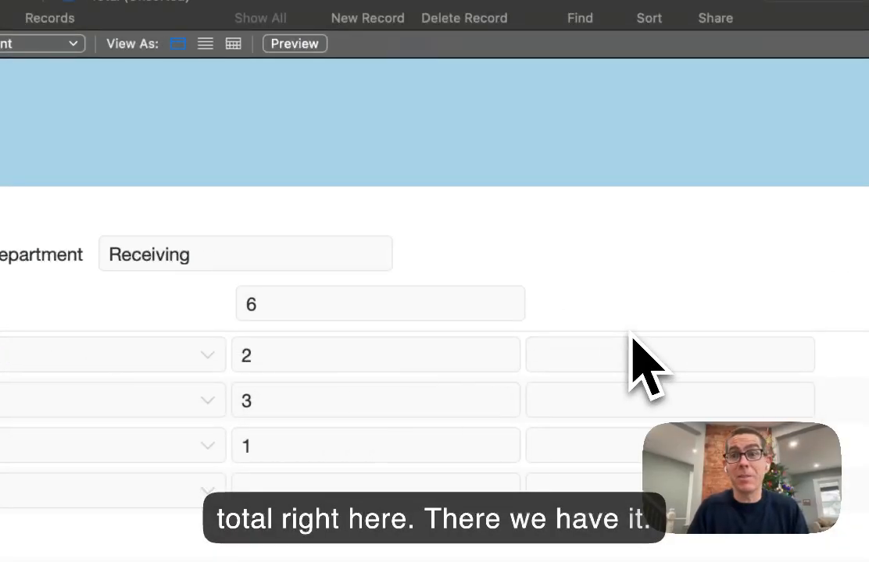